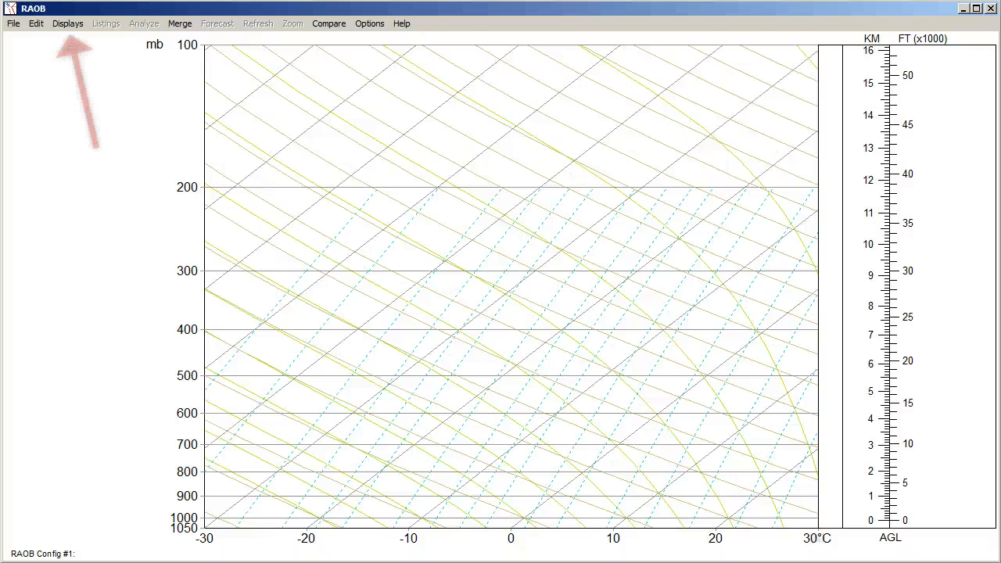
Step: Switch to the Cross-Section display
{"action": "left_click", "coordinate": [61, 23]}
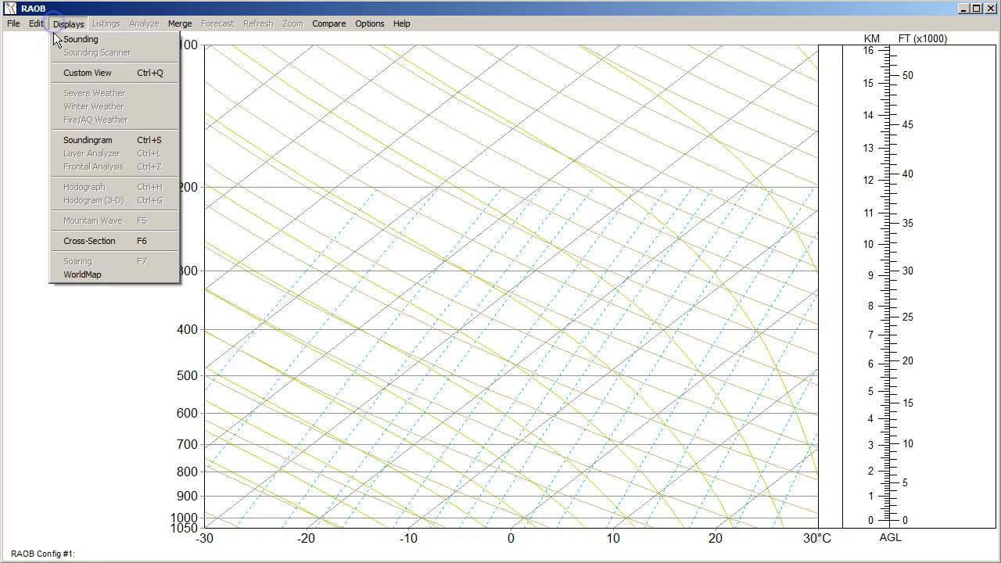
{"action": "left_click", "coordinate": [65, 245]}
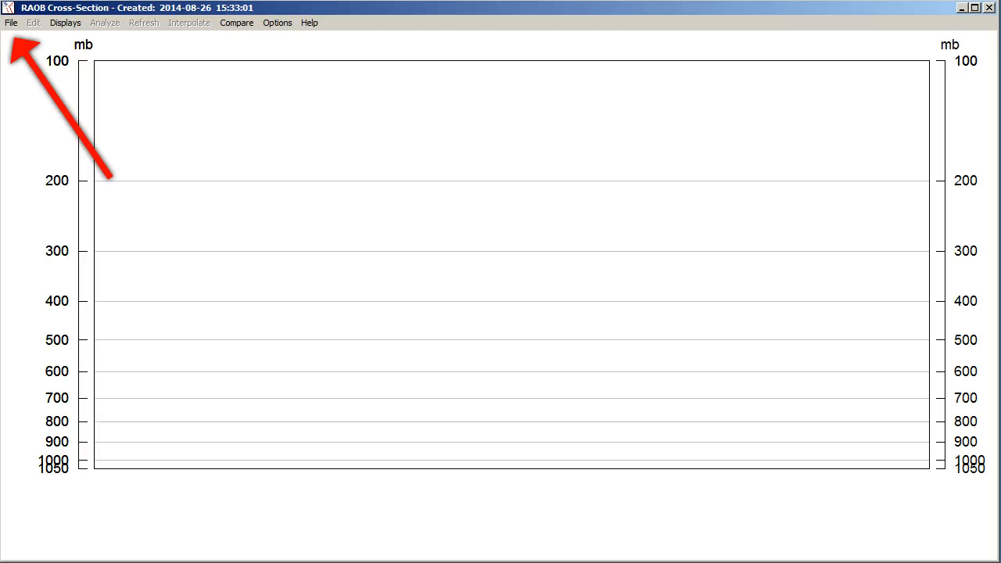
Step: Start a new cross-section of the Cross-Section diagram type and begin adding soundings
{"action": "left_click", "coordinate": [10, 23]}
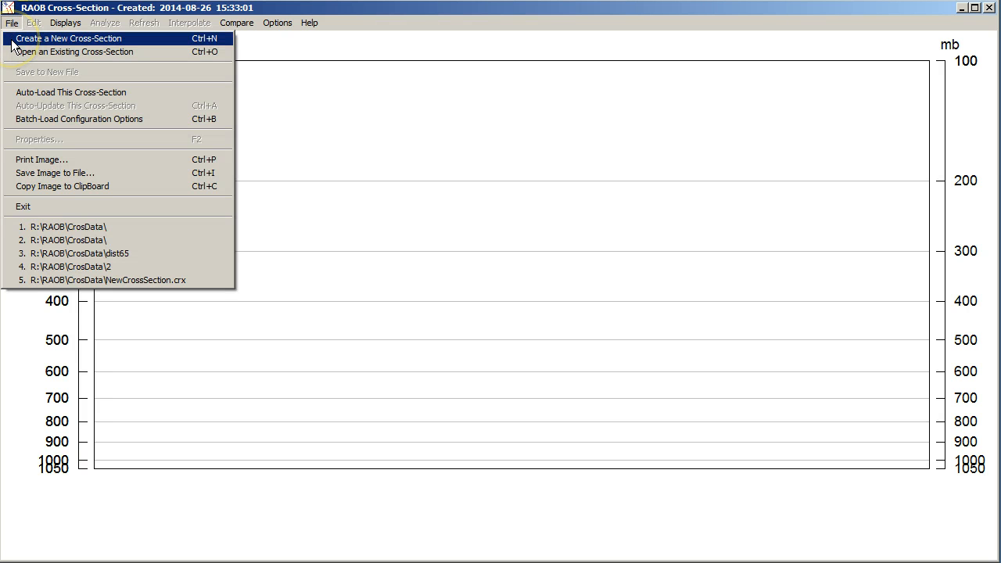
{"action": "left_click", "coordinate": [12, 41]}
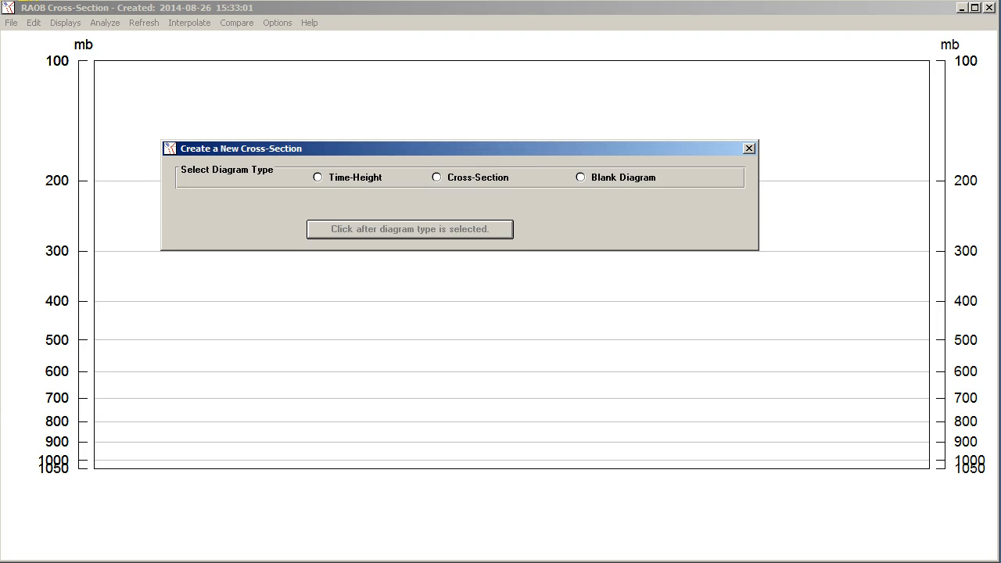
{"action": "left_click", "coordinate": [436, 178]}
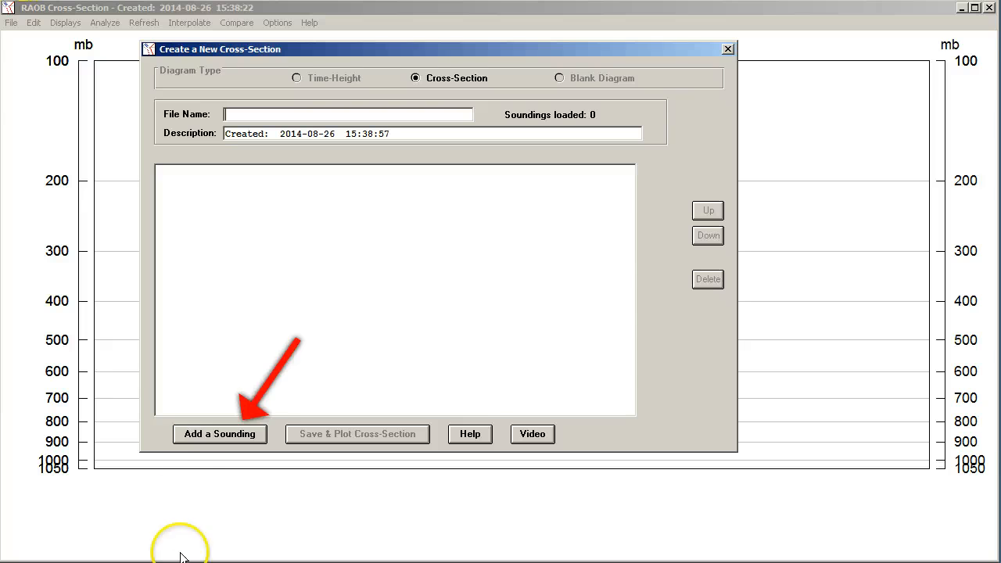
{"action": "left_click", "coordinate": [201, 436]}
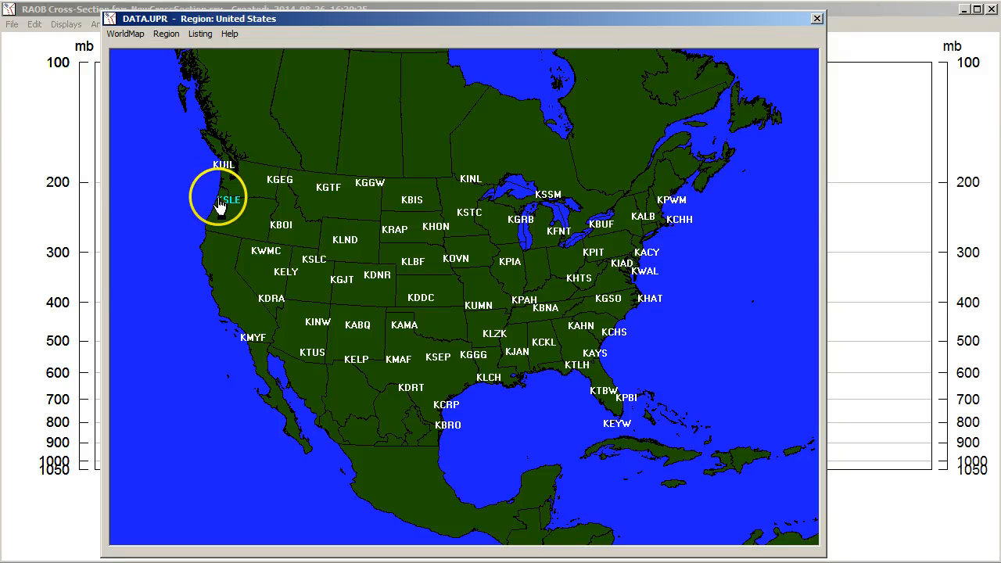
Step: Pick the stations KSLE, KBOI, KLND, KLBF, KOVN, KPIA, KPIT and KACY in order on the map
{"action": "left_click", "coordinate": [224, 198]}
{"action": "left_click", "coordinate": [281, 225]}
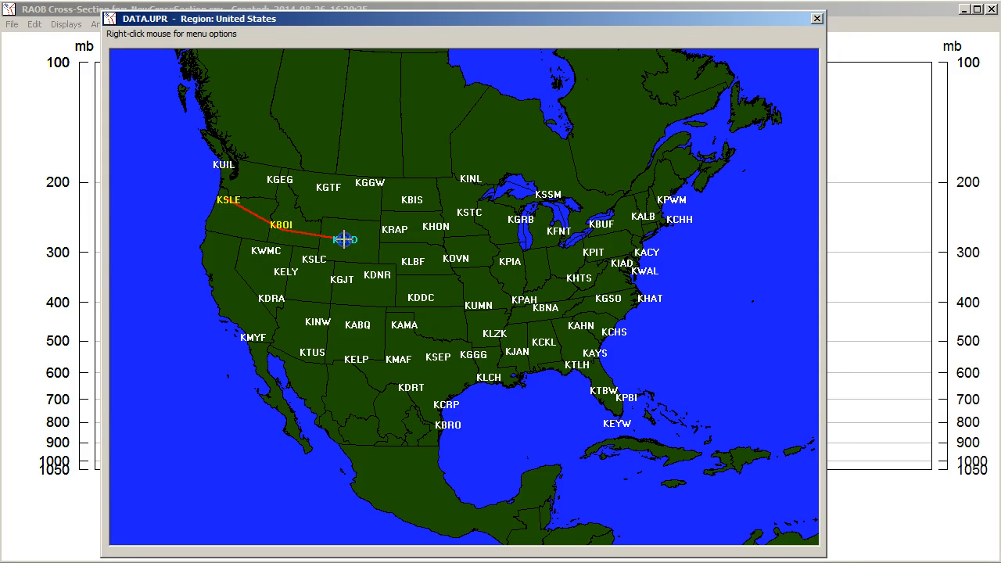
{"action": "left_click", "coordinate": [344, 238]}
{"action": "left_click", "coordinate": [410, 261]}
{"action": "left_click", "coordinate": [456, 258]}
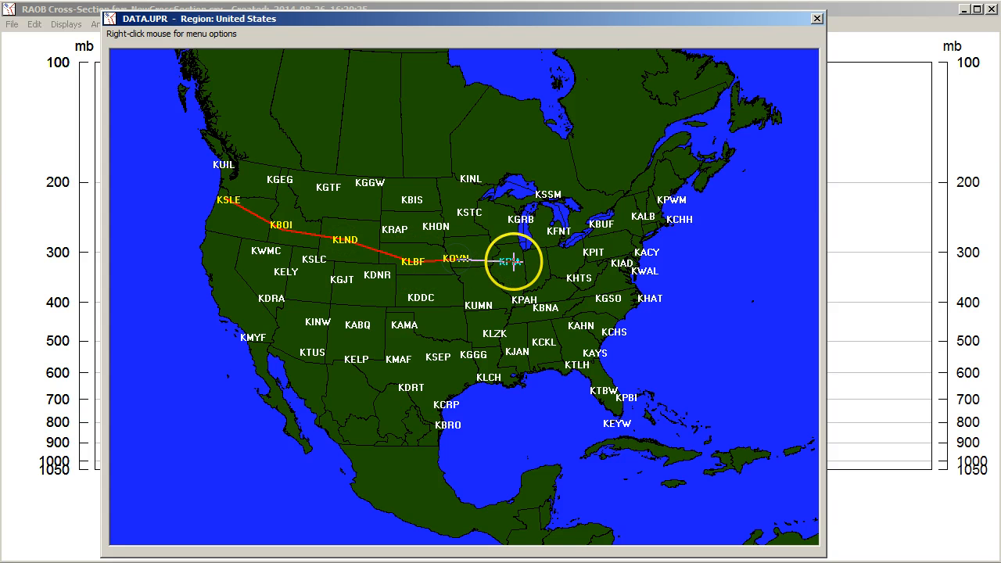
{"action": "left_click", "coordinate": [510, 261]}
{"action": "left_click", "coordinate": [595, 252]}
{"action": "left_click", "coordinate": [646, 251]}
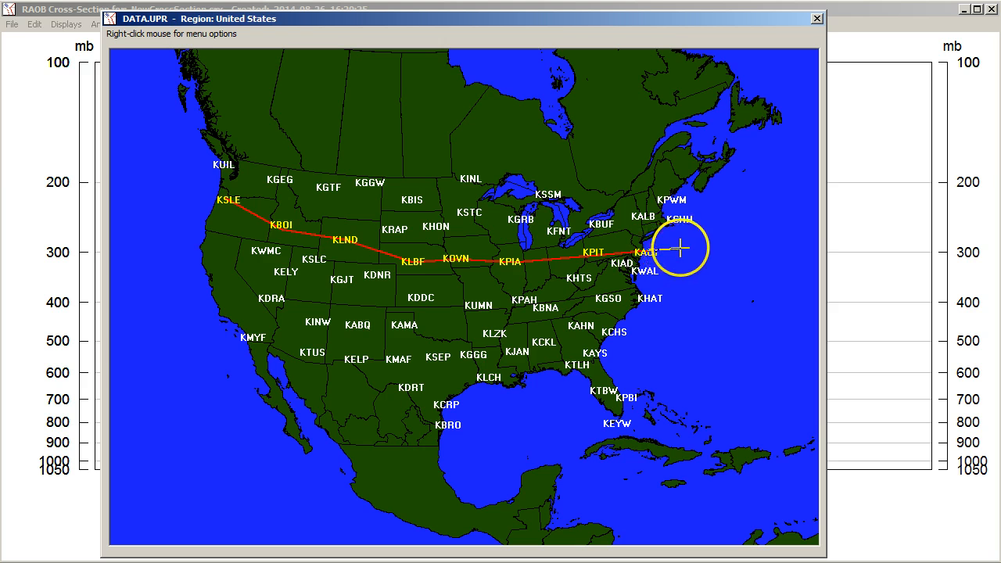
Step: Create the cross-section from the selected station path
{"action": "right_click", "coordinate": [682, 251]}
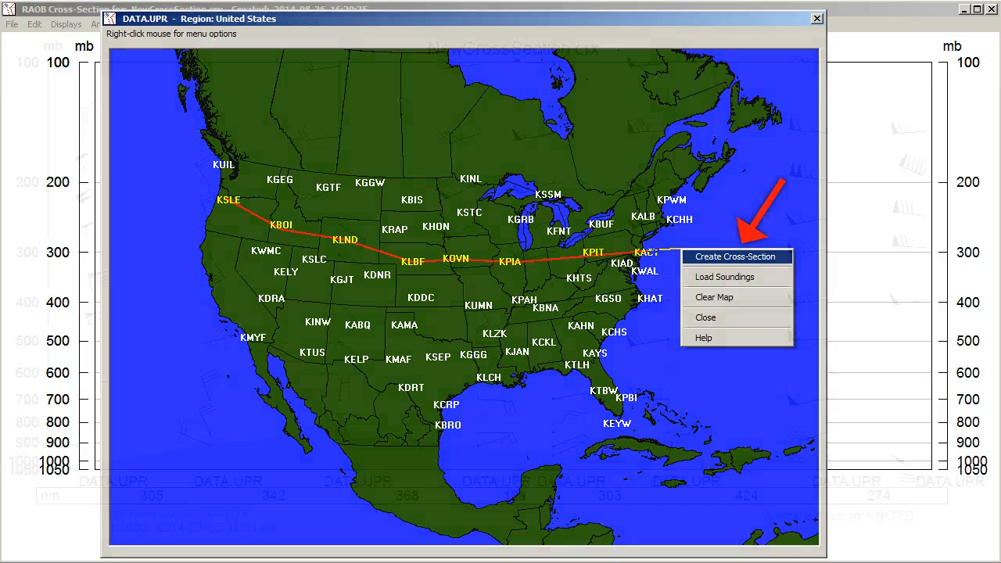
{"action": "left_click", "coordinate": [691, 257]}
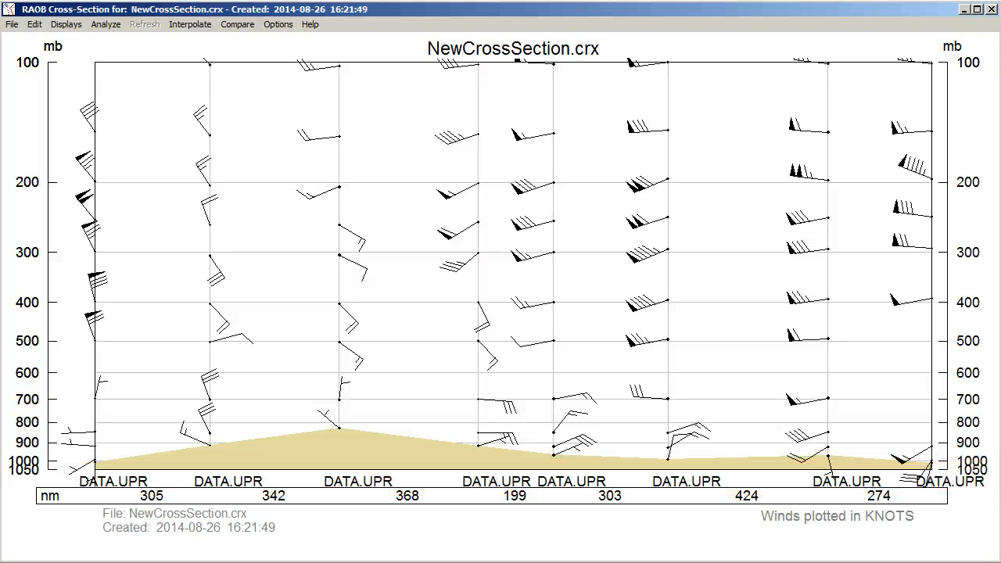
Step: Open the diagram options and set the x-axis labels to ICAO
{"action": "left_click", "coordinate": [270, 27]}
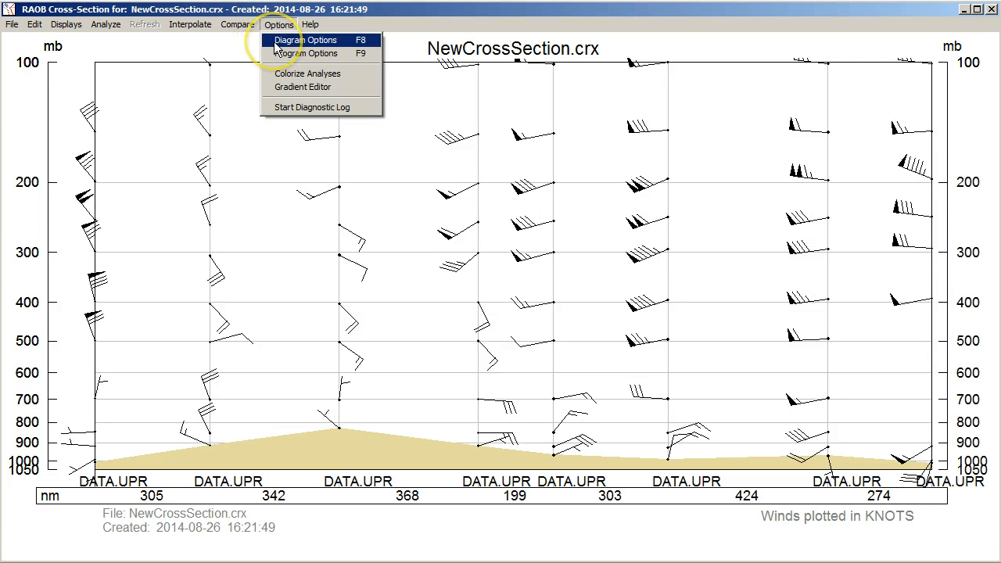
{"action": "left_click", "coordinate": [276, 43]}
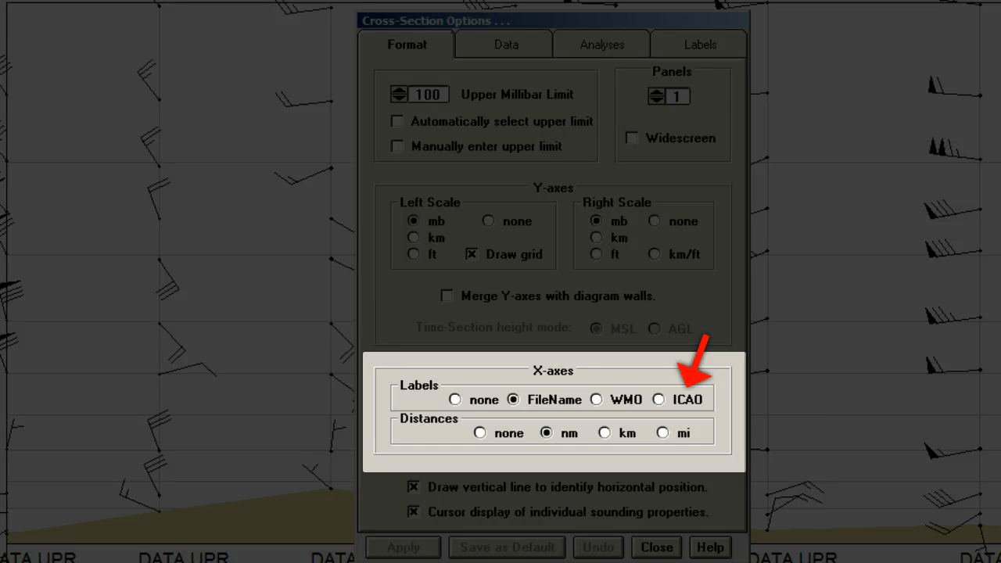
{"action": "left_click", "coordinate": [660, 398]}
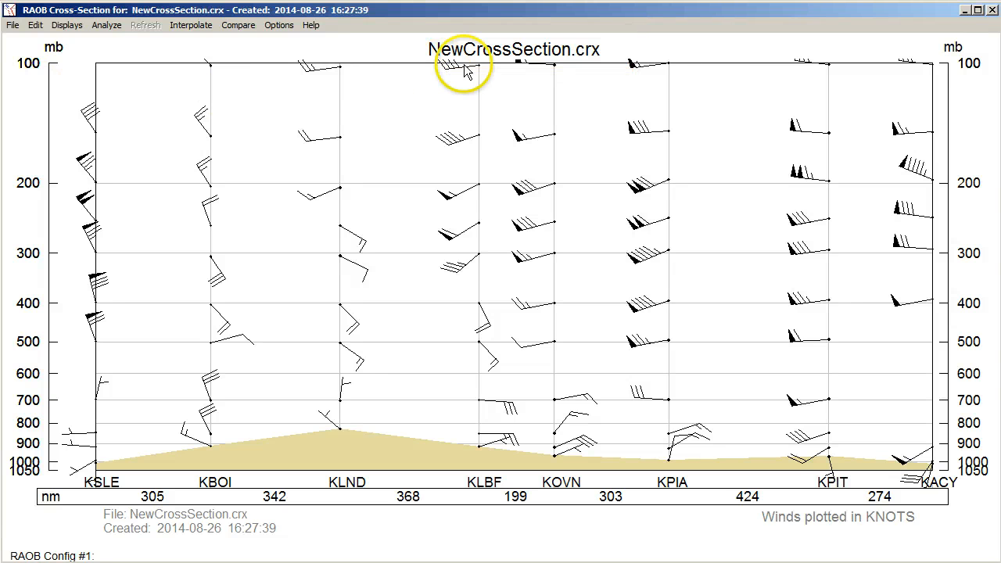
Step: Change the diagram title to sample
{"action": "double_click", "coordinate": [483, 49]}
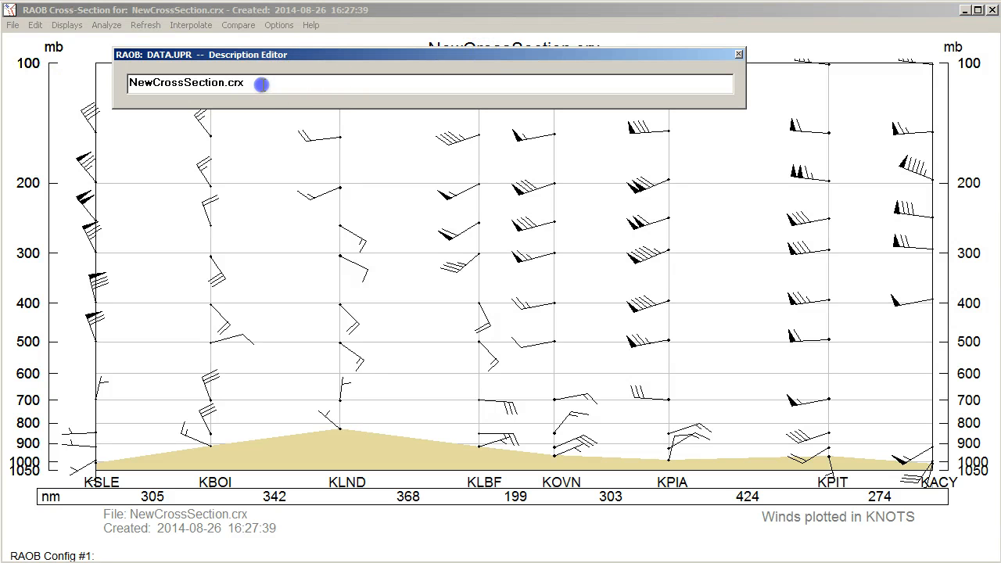
{"action": "left_click_drag", "start_coordinate": [261, 84], "coordinate": [40, 77]}
{"action": "type", "text": "sample"}
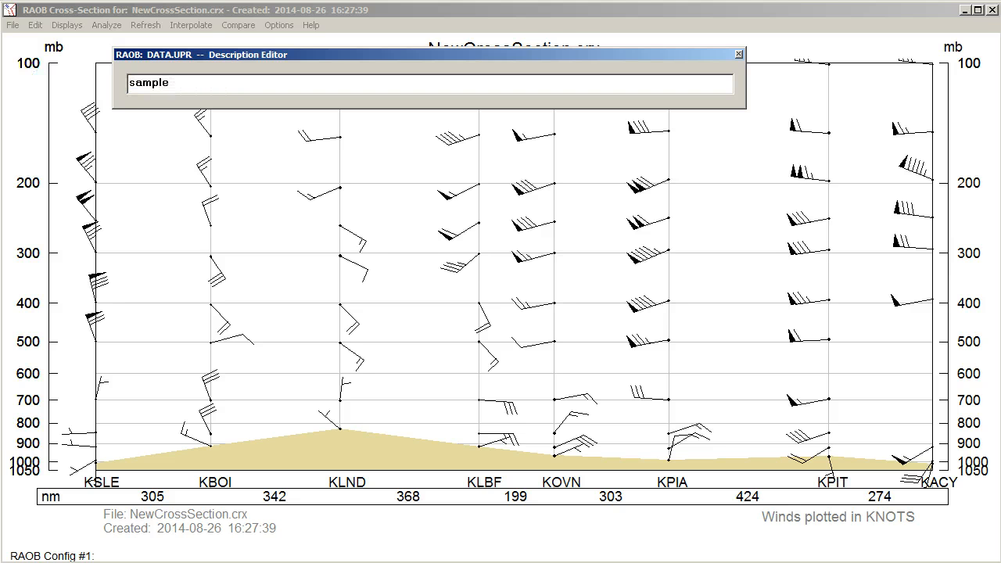
{"action": "key", "text": "Return"}
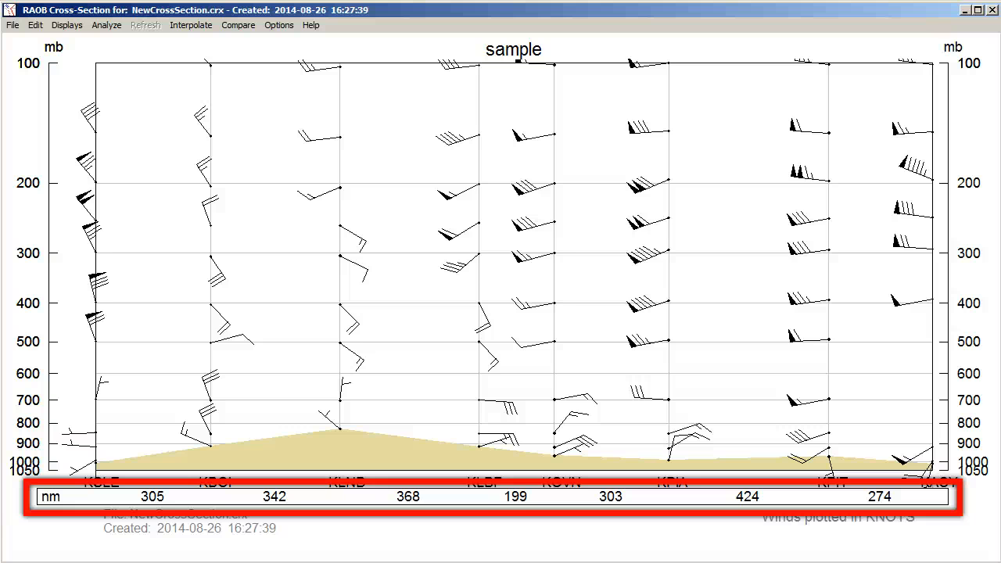
Step: Enter sample information as the x-axis title line
{"action": "left_click", "coordinate": [109, 501]}
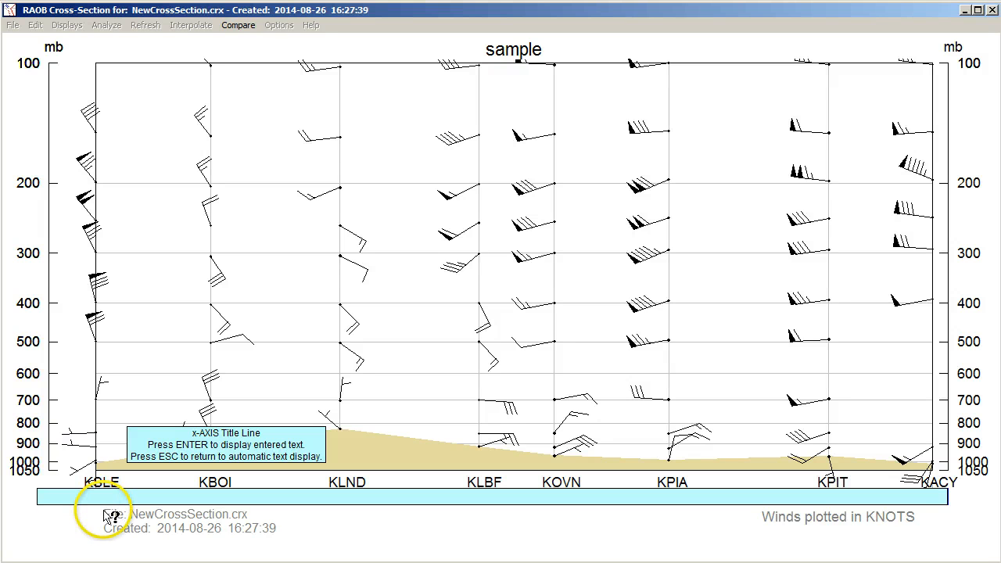
{"action": "type", "text": "sample information"}
{"action": "key", "text": "Return"}
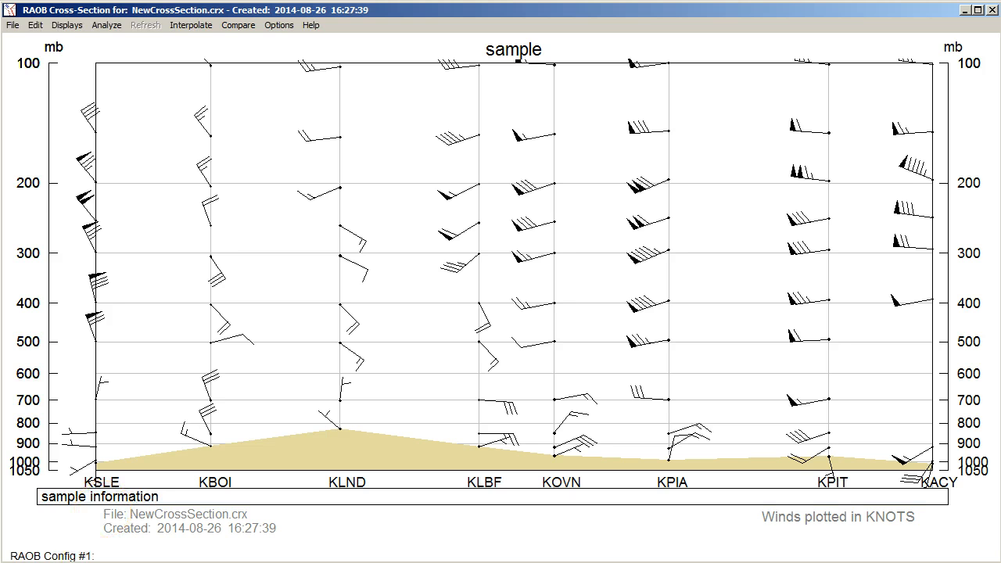
Step: Restore the automatic x-axis title text
{"action": "left_click", "coordinate": [98, 496]}
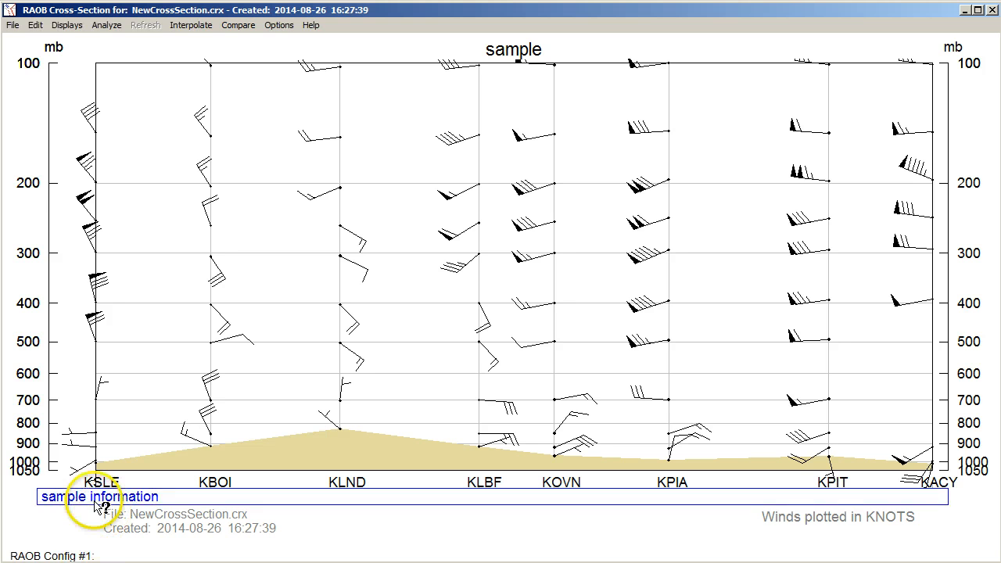
{"action": "key", "text": "Escape"}
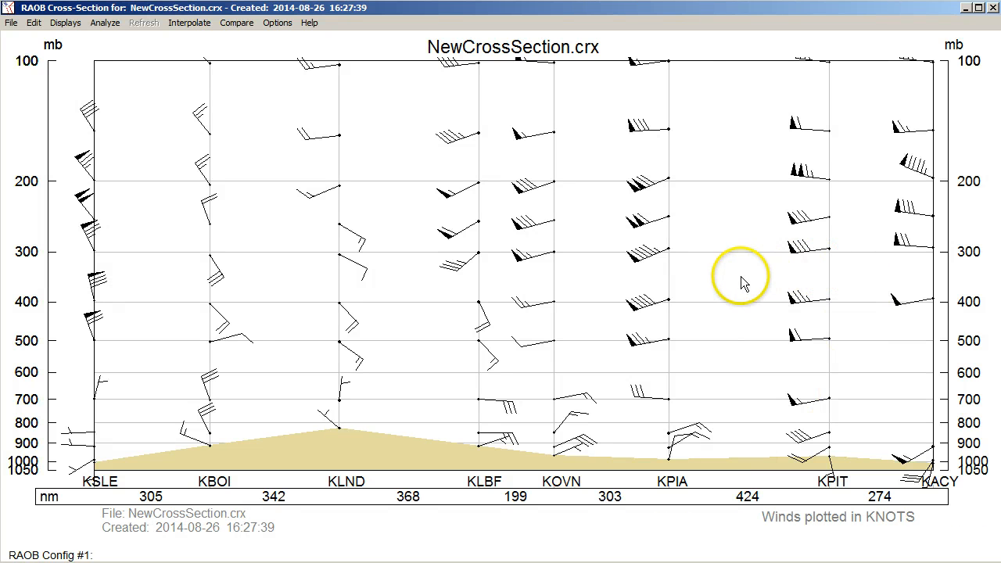
Step: Open the KOVN sounding's inset Skew-T diagram and close it
{"action": "left_click", "coordinate": [558, 284]}
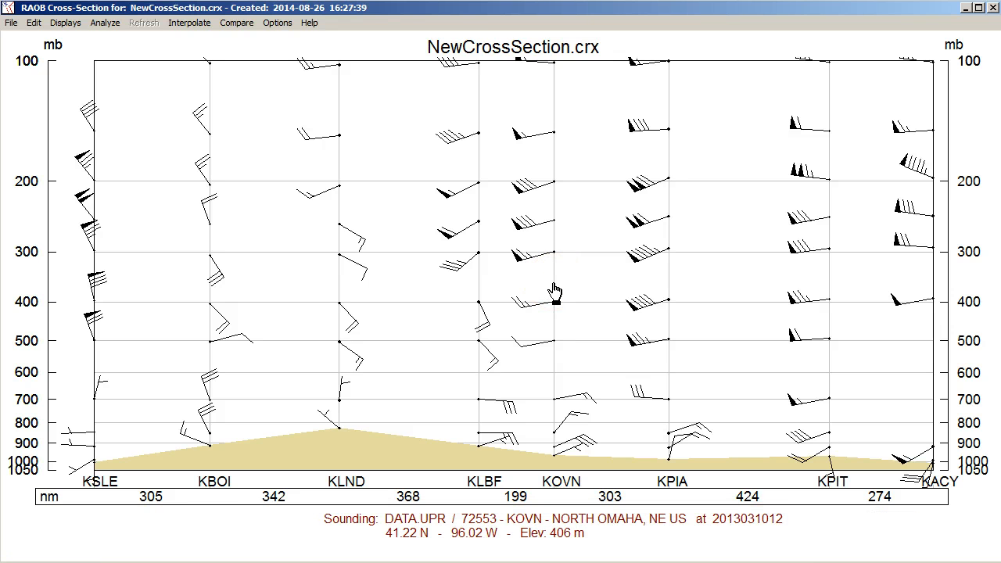
{"action": "left_click", "coordinate": [553, 286]}
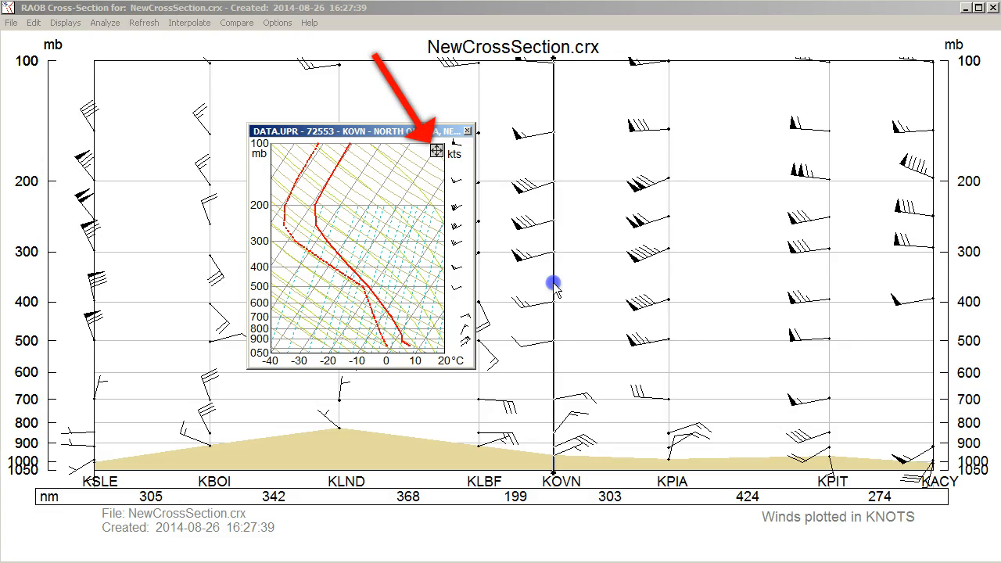
{"action": "left_click", "coordinate": [437, 152]}
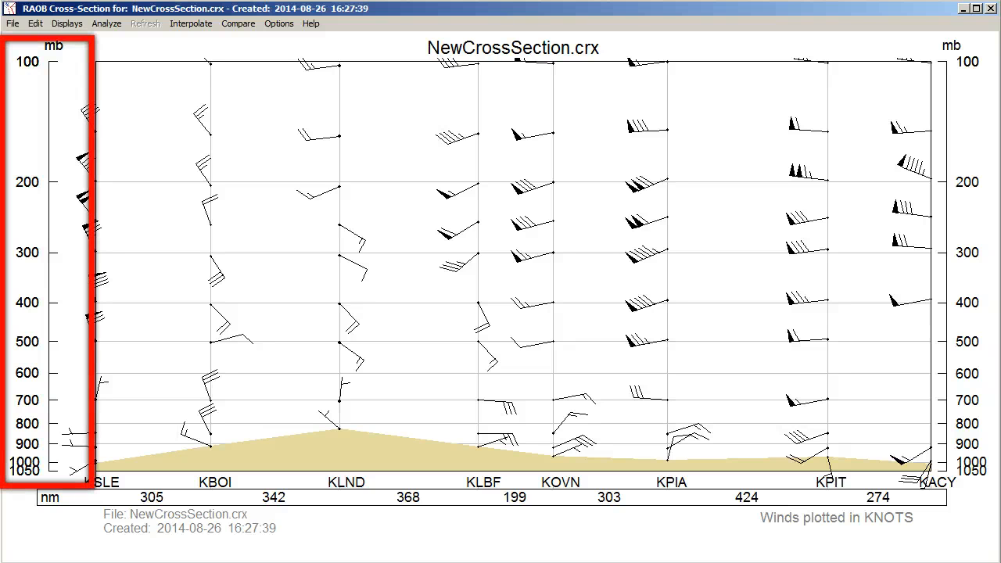
Step: Open the Analyze panel, plot temperature values on the cross-section, and refresh the diagram
{"action": "left_click", "coordinate": [31, 151]}
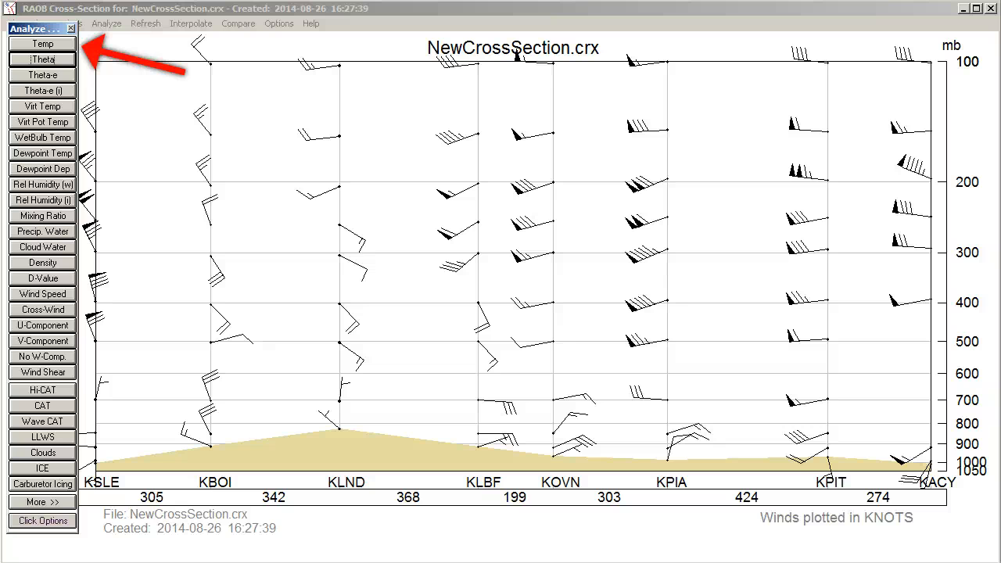
{"action": "left_click", "coordinate": [26, 45]}
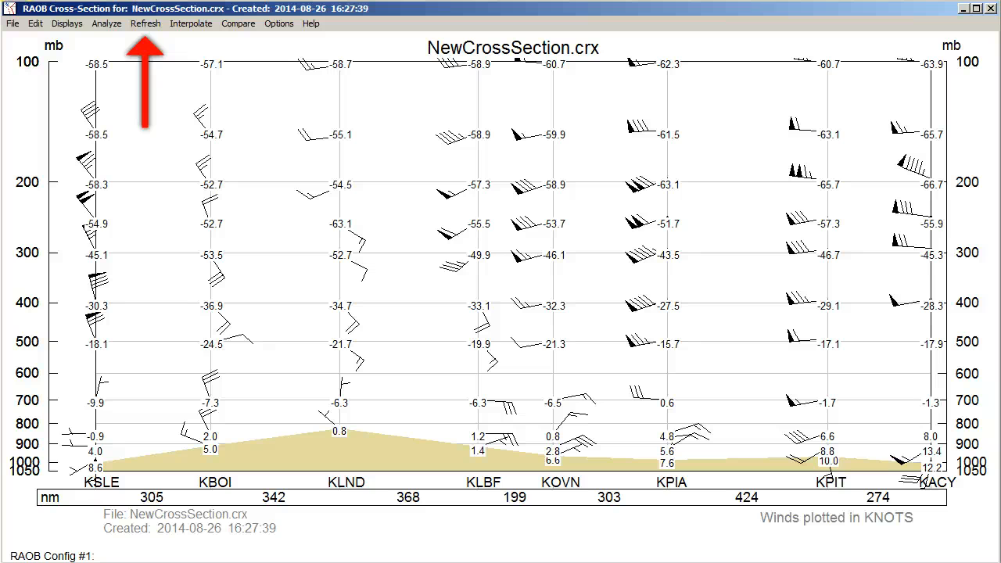
{"action": "left_click", "coordinate": [137, 23]}
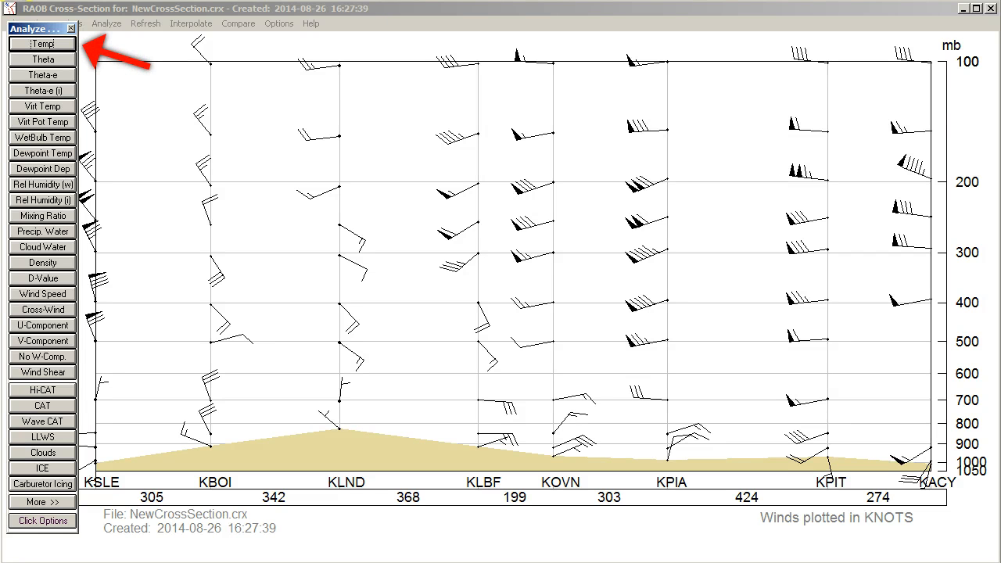
Step: Draw temperature isotherm contours, toggling them off and on again
{"action": "left_click", "coordinate": [43, 44]}
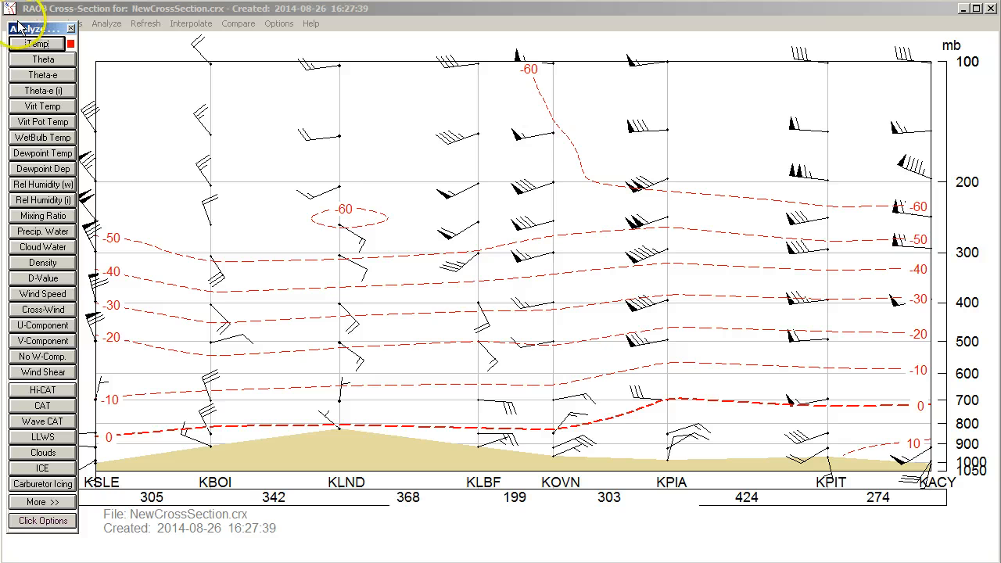
{"action": "left_click", "coordinate": [43, 44]}
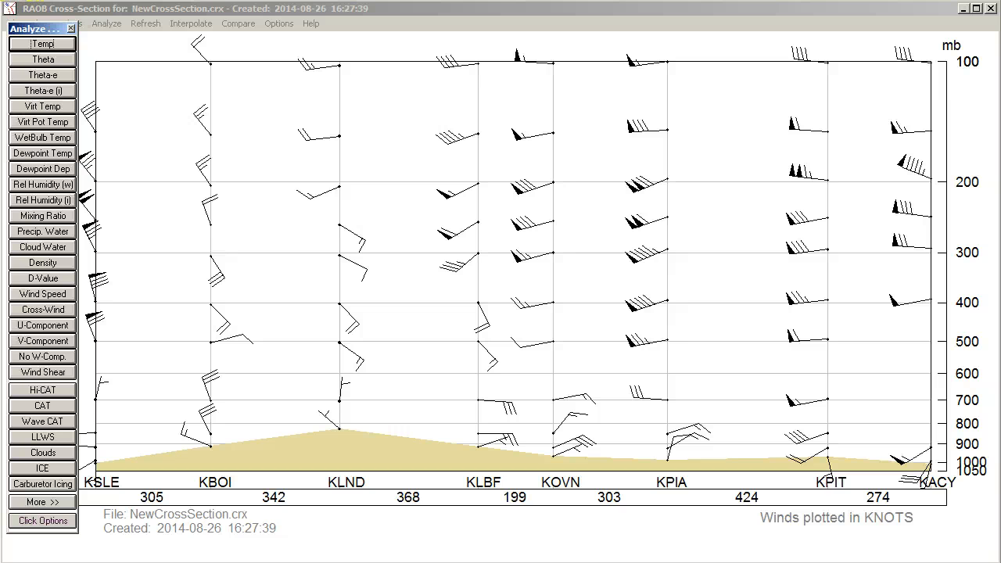
{"action": "left_click", "coordinate": [43, 43]}
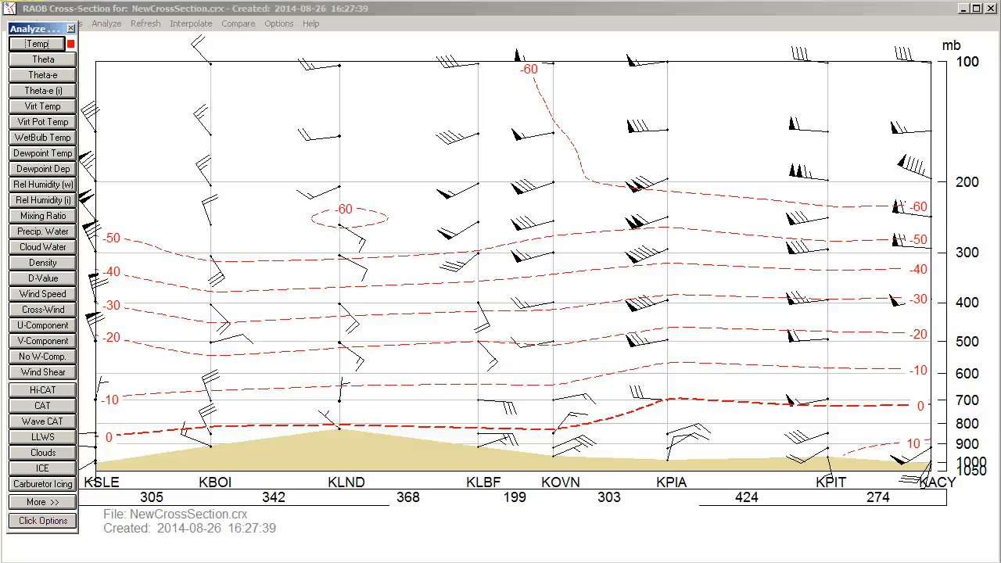
Step: Open the temperature analysis settings and review the interval, line colour, and line style and thickness options
{"action": "left_click", "coordinate": [40, 45]}
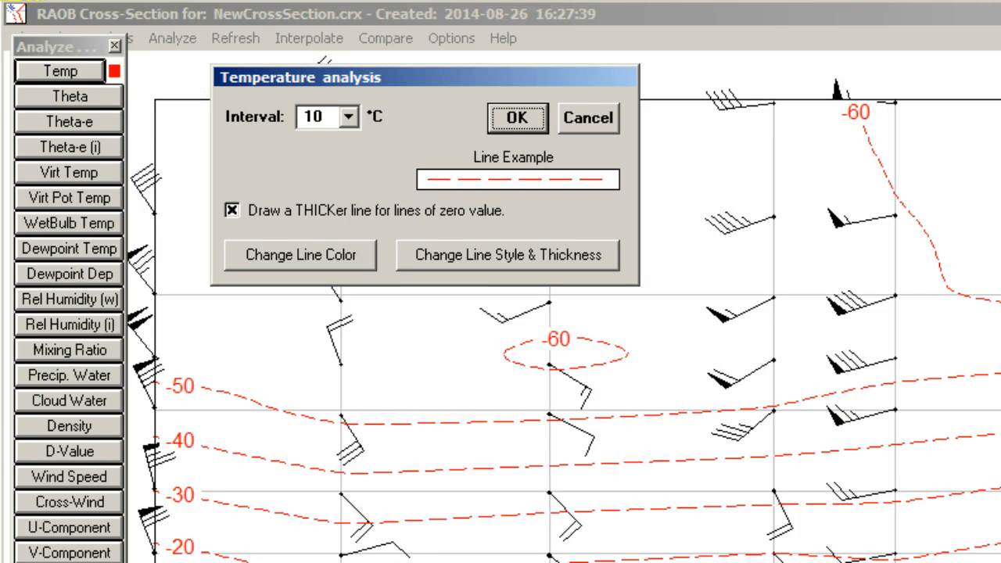
{"action": "left_click", "coordinate": [348, 116]}
{"action": "left_click_drag", "start_coordinate": [349, 147], "coordinate": [351, 119]}
{"action": "left_click", "coordinate": [352, 119]}
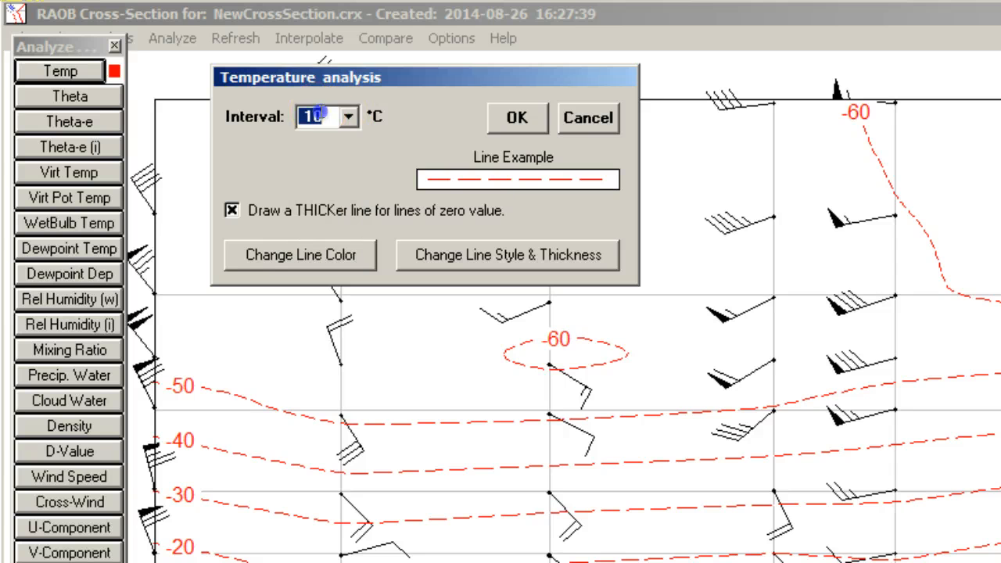
{"action": "left_click", "coordinate": [282, 249]}
{"action": "left_click", "coordinate": [486, 79]}
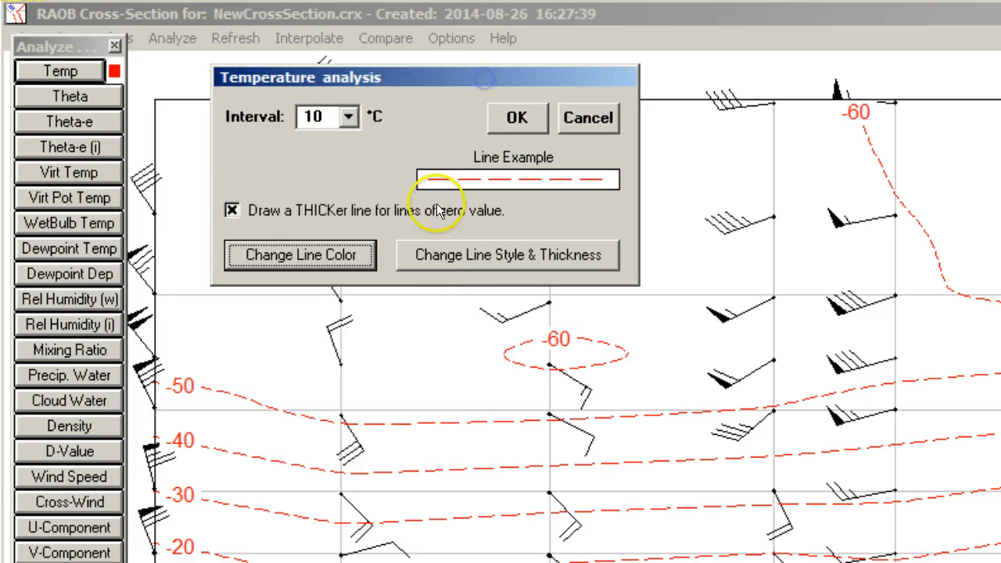
{"action": "left_click", "coordinate": [437, 261]}
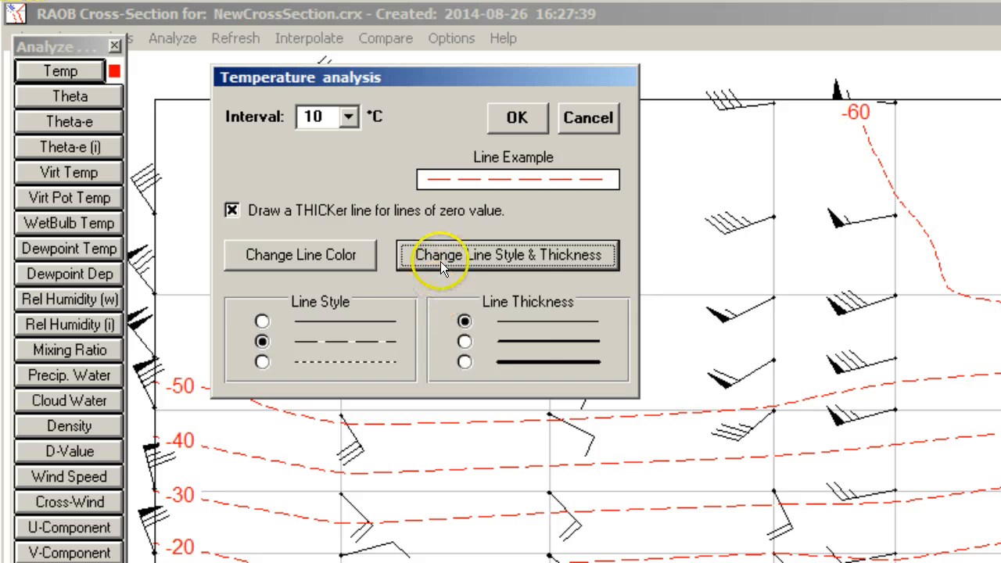
{"action": "left_click", "coordinate": [440, 261]}
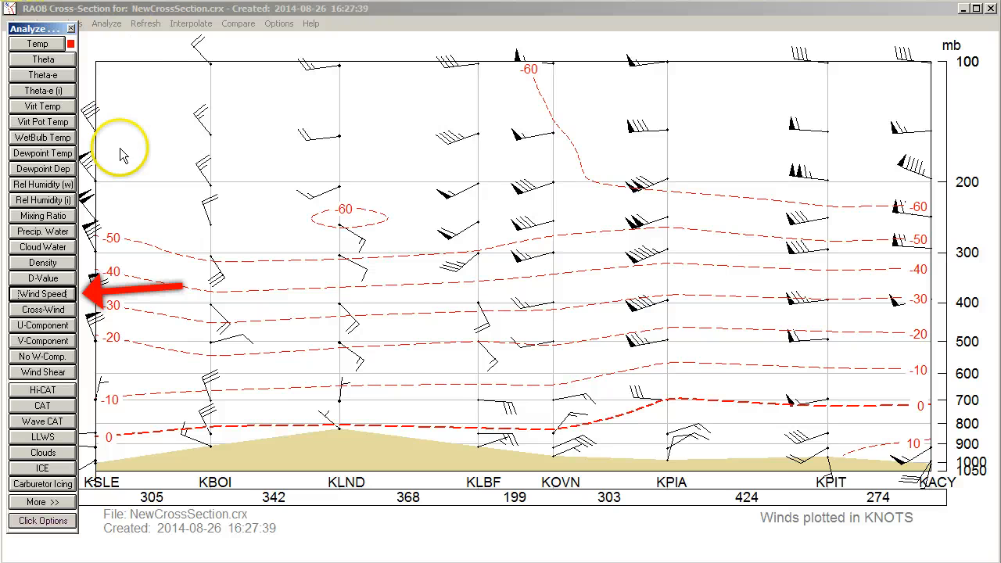
Step: Plot wind speed and icing analyses on the cross-section, then refresh the diagram to clear them
{"action": "left_click", "coordinate": [27, 294]}
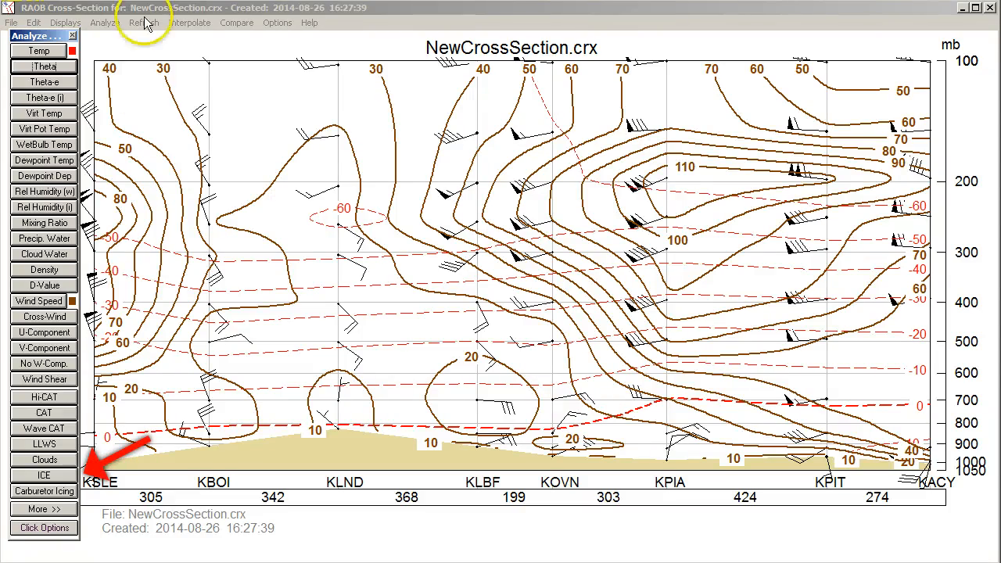
{"action": "left_click", "coordinate": [43, 475]}
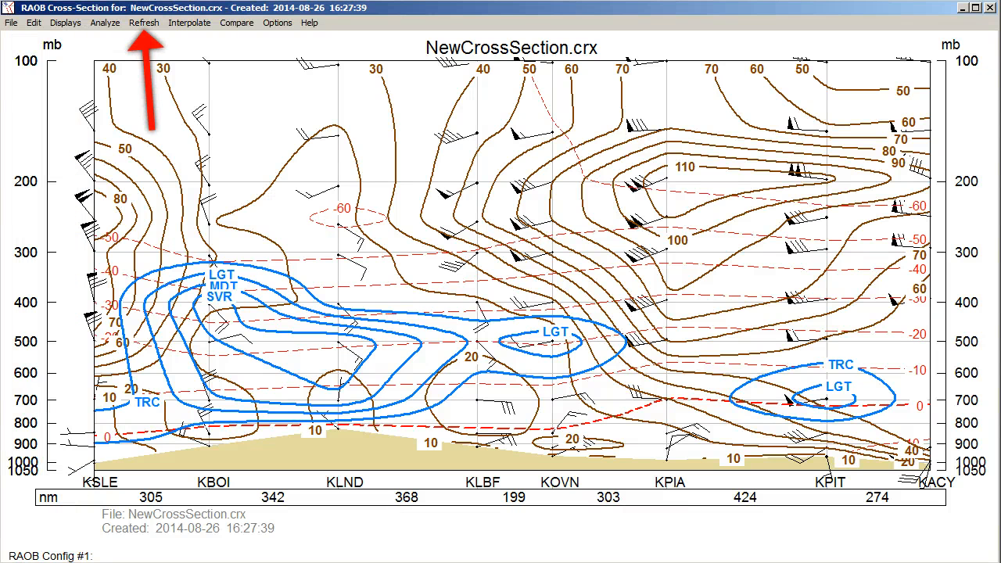
{"action": "left_click", "coordinate": [144, 23]}
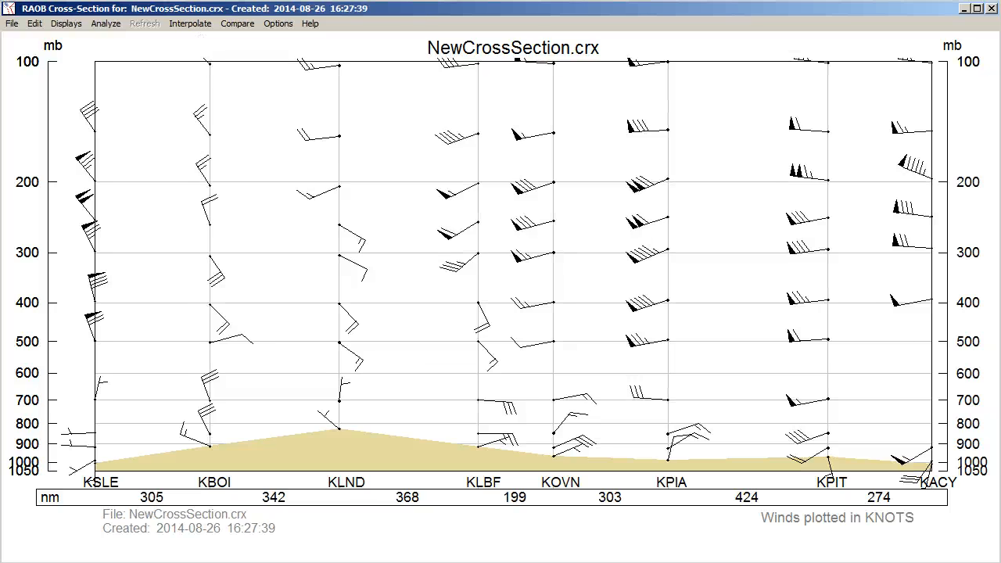
Step: Reopen the Analyze panel, expand it to show more analyses, move it aside, and plot the tropopause
{"action": "left_click", "coordinate": [94, 22]}
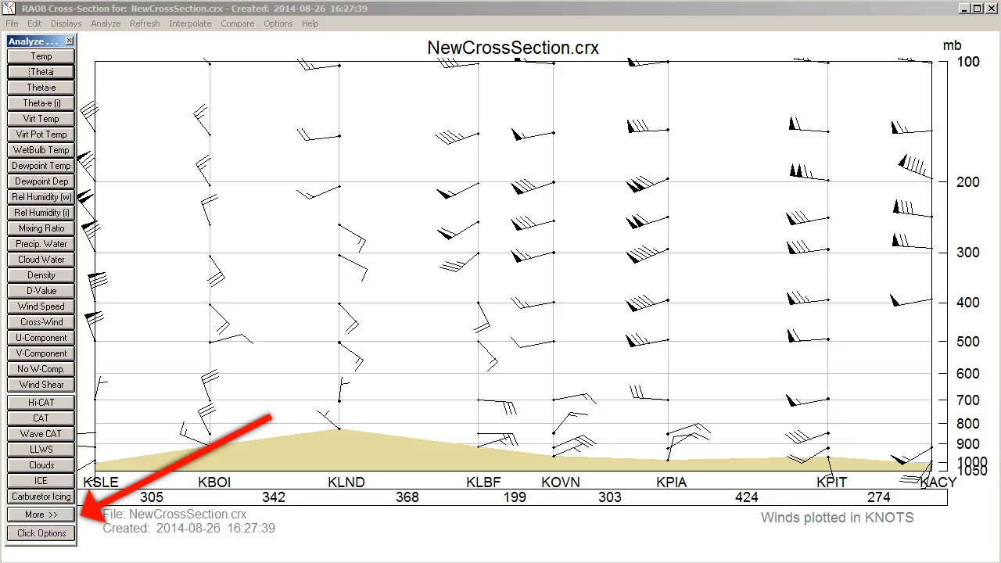
{"action": "left_click", "coordinate": [24, 514]}
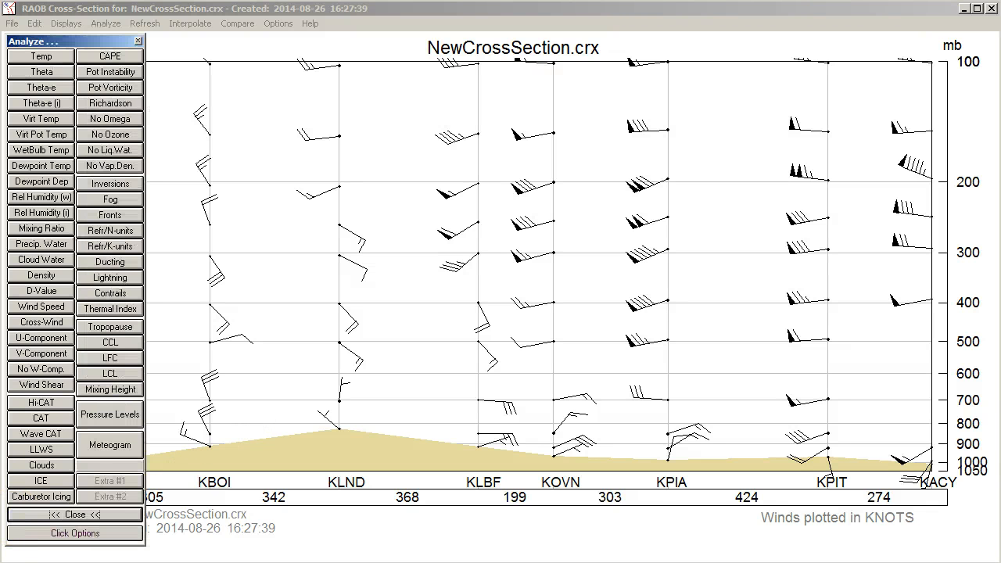
{"action": "left_click_drag", "start_coordinate": [51, 41], "coordinate": [0, 38]}
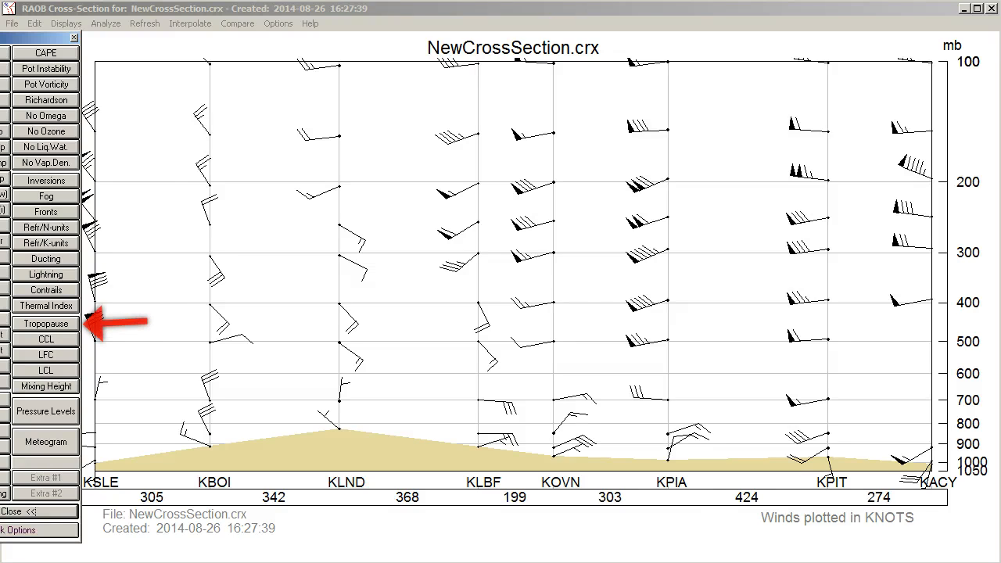
{"action": "left_click", "coordinate": [43, 323]}
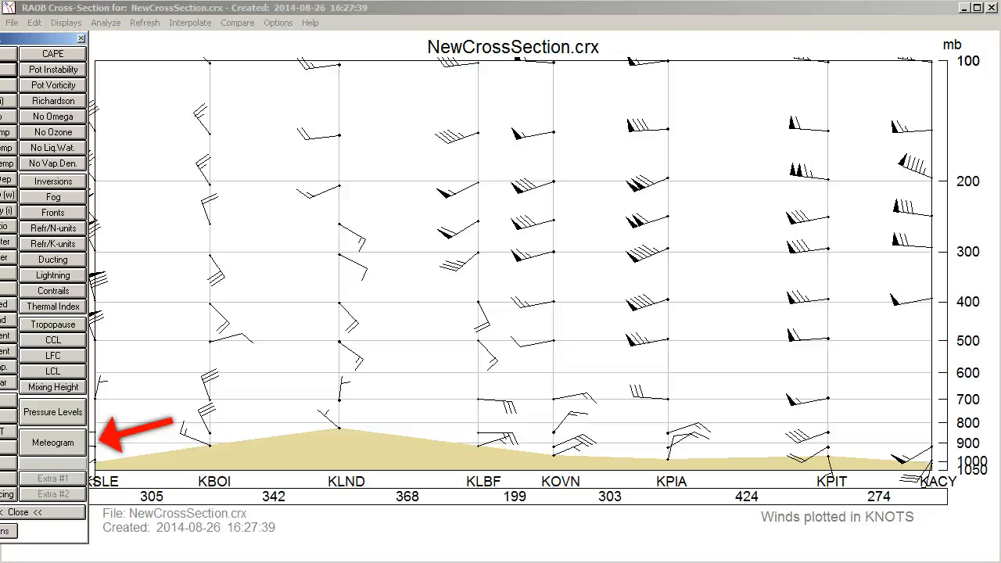
Step: Open the meteogram parameter selector and review the LLWS line colour and thickness options, cancelling the colour change and closing it
{"action": "left_click", "coordinate": [52, 447]}
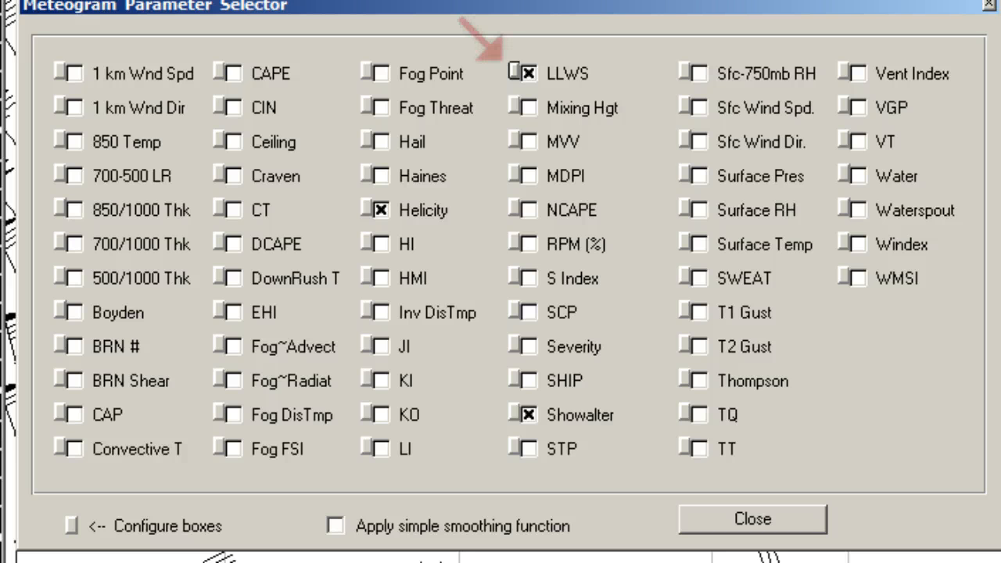
{"action": "left_click", "coordinate": [514, 70]}
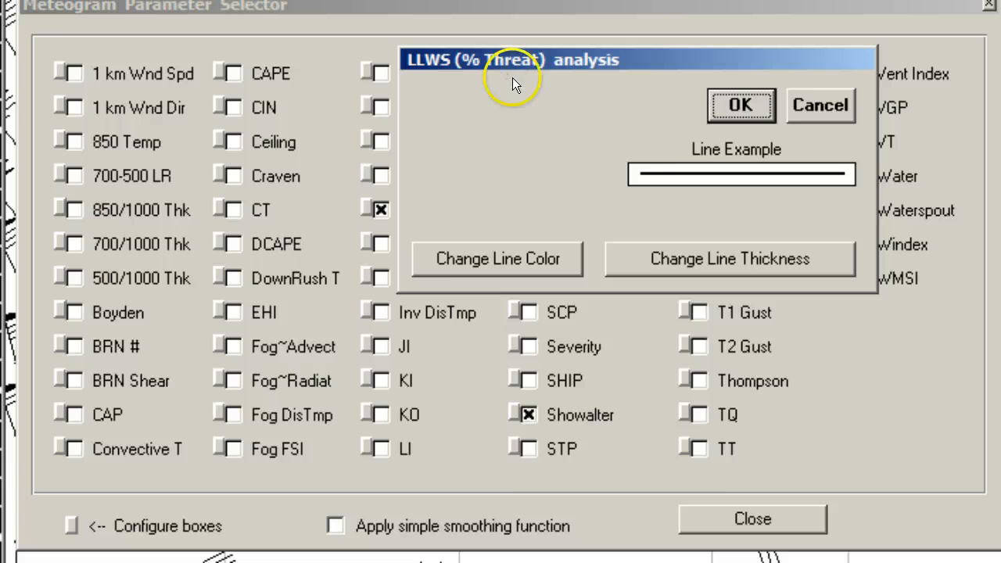
{"action": "left_click", "coordinate": [493, 255]}
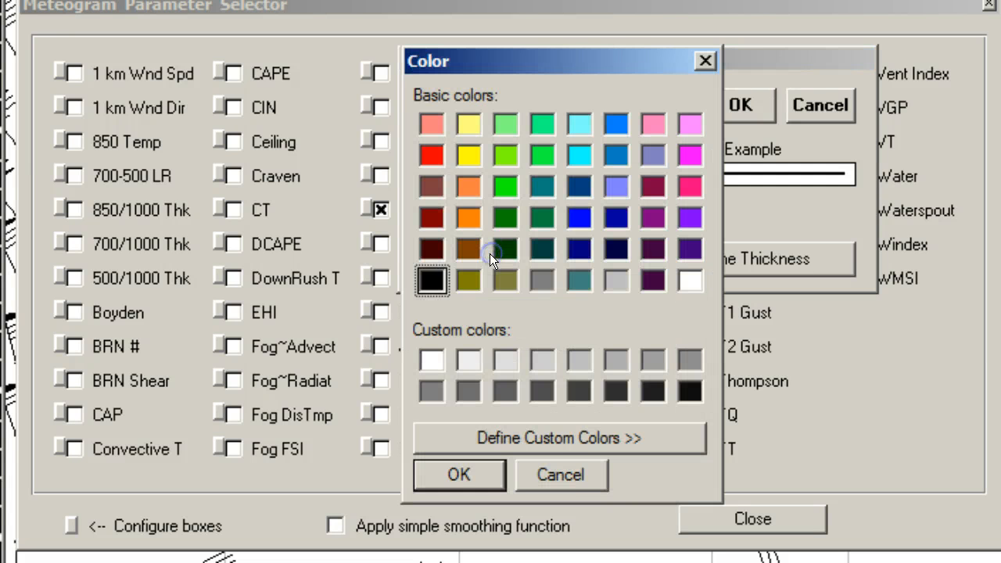
{"action": "left_click", "coordinate": [554, 475]}
{"action": "left_click", "coordinate": [647, 256]}
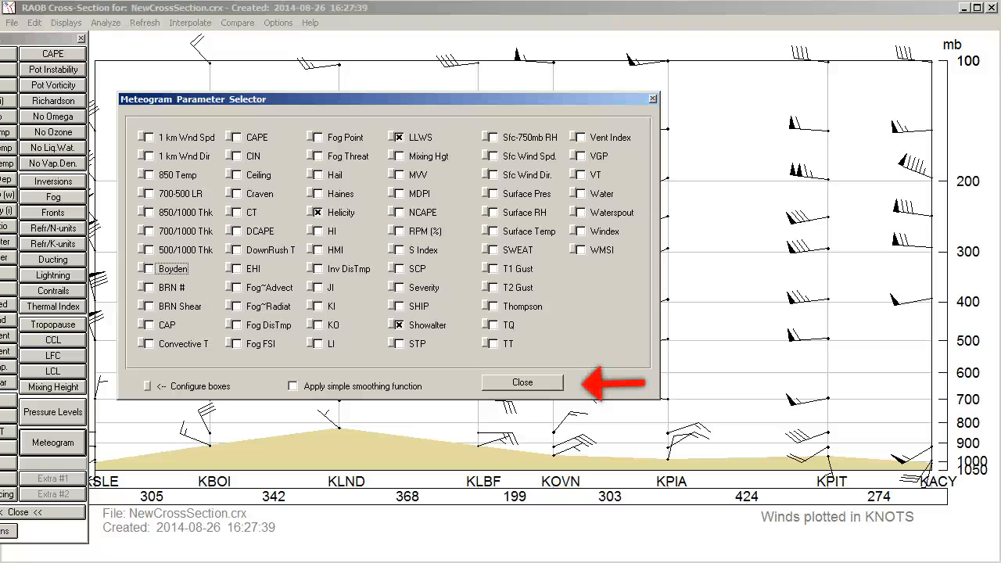
{"action": "left_click", "coordinate": [522, 381]}
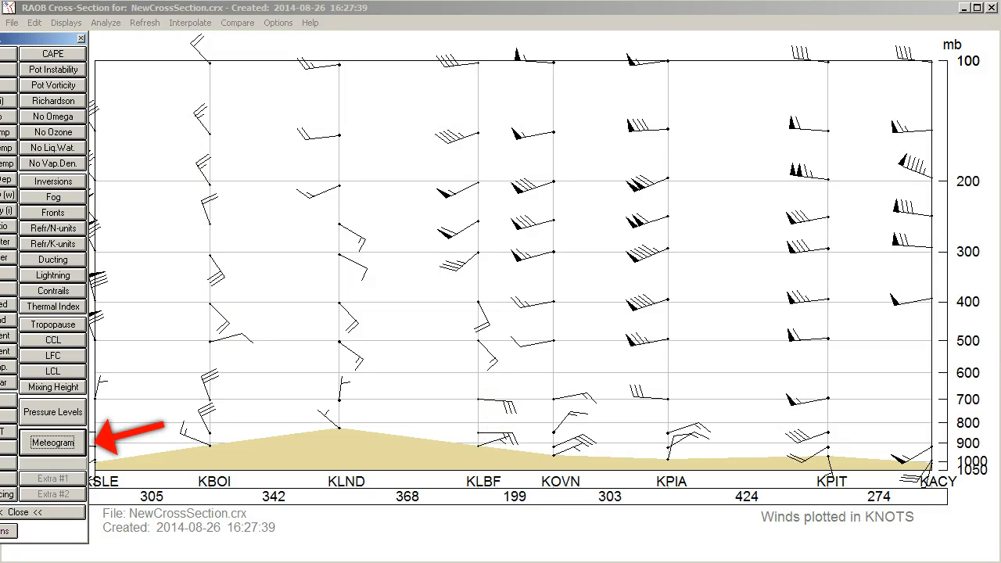
Step: Plot the meteogram of the selected Showalter, Helicity and LLWS indices, then close the Analyze panel
{"action": "left_click", "coordinate": [52, 443]}
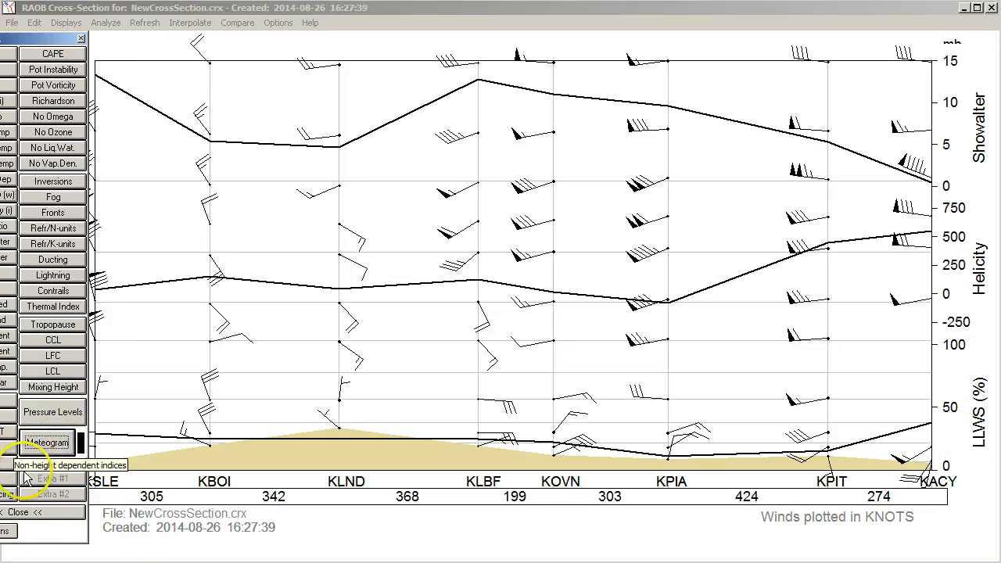
{"action": "left_click", "coordinate": [24, 512]}
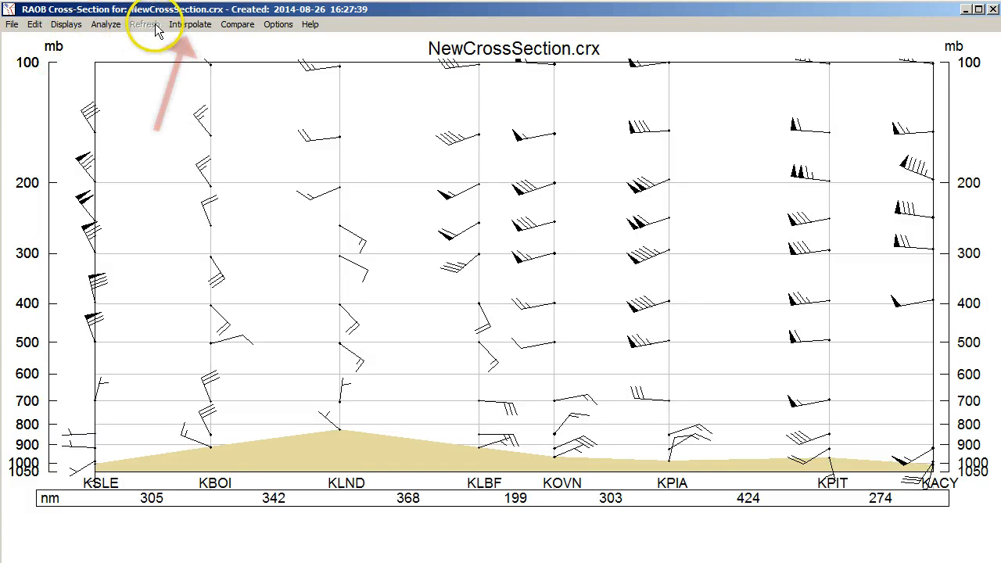
Step: Interpolate a new sounding at about 257 nm along the cross-section, near 41.51 N, 102.85 W
{"action": "left_click", "coordinate": [179, 25]}
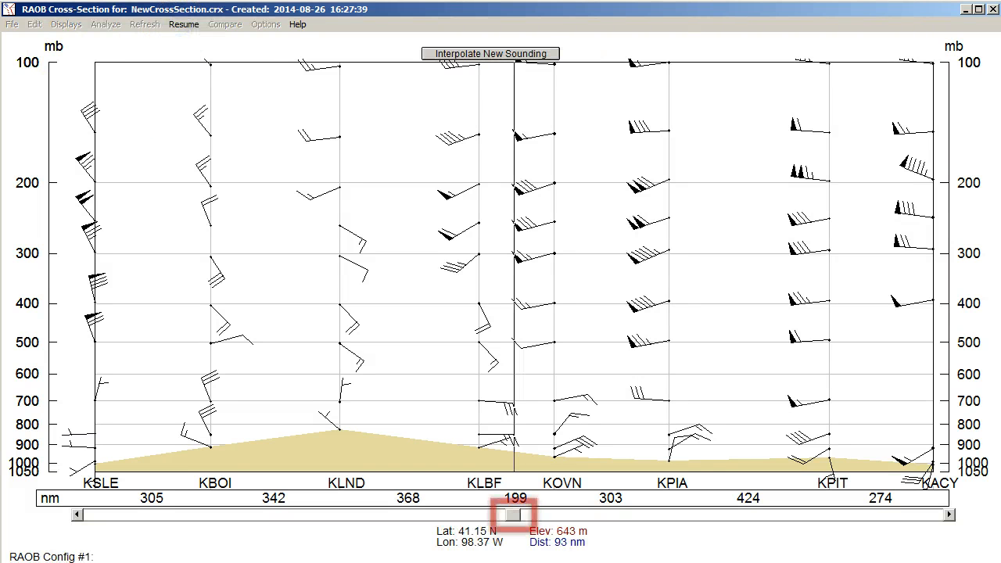
{"action": "left_click_drag", "start_coordinate": [514, 515], "coordinate": [436, 518]}
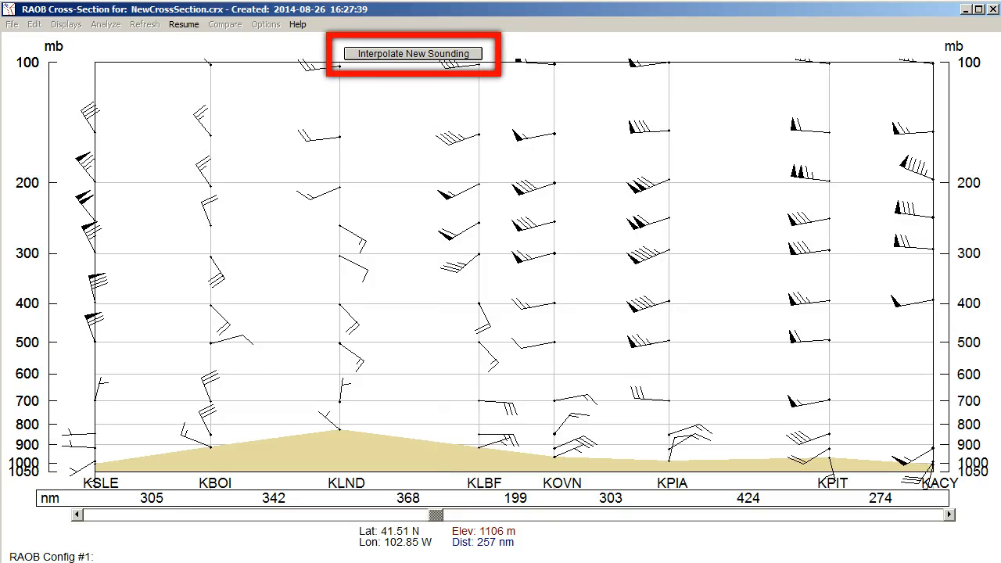
{"action": "left_click", "coordinate": [398, 54]}
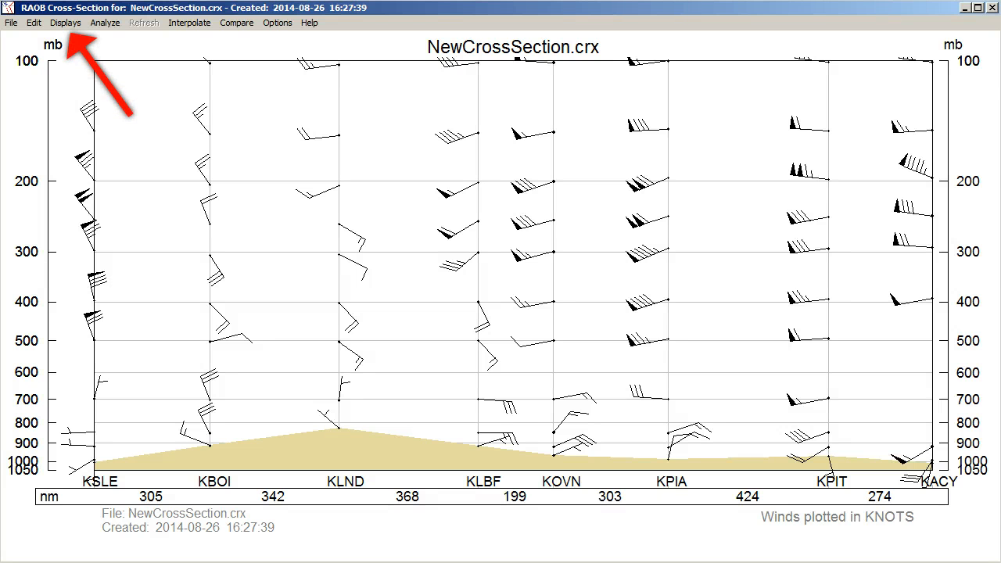
Step: On the composite sounding map, place the cross-hair near 40.84 N, 104.05 W and interpolate a distance-weighted sounding there
{"action": "left_click", "coordinate": [62, 23]}
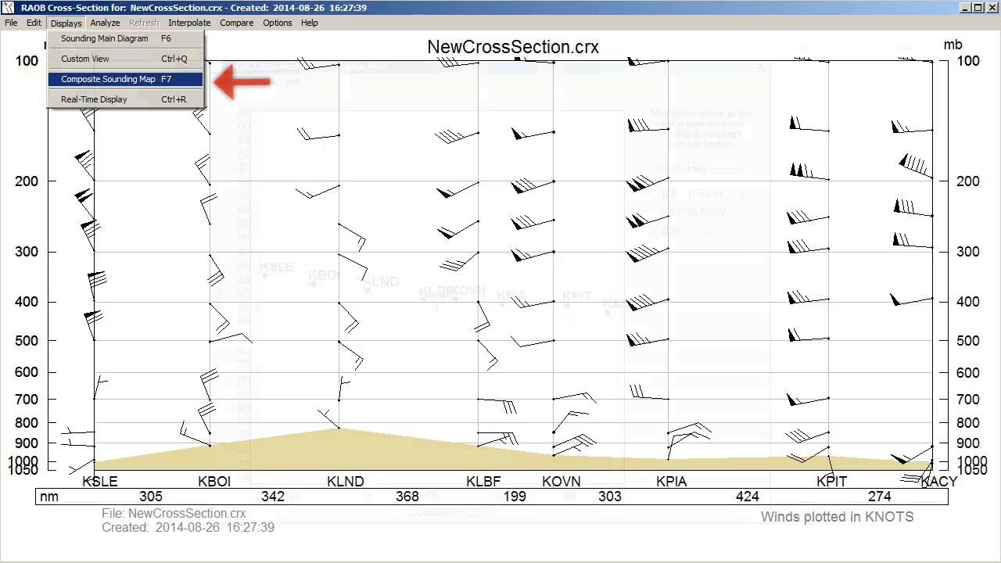
{"action": "left_click", "coordinate": [61, 81]}
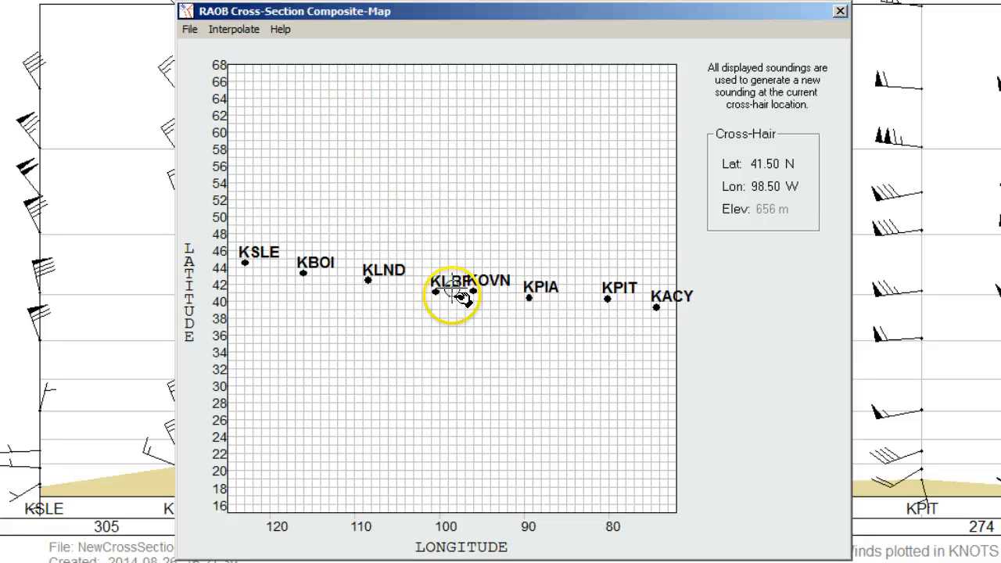
{"action": "left_click_drag", "start_coordinate": [455, 296], "coordinate": [419, 304]}
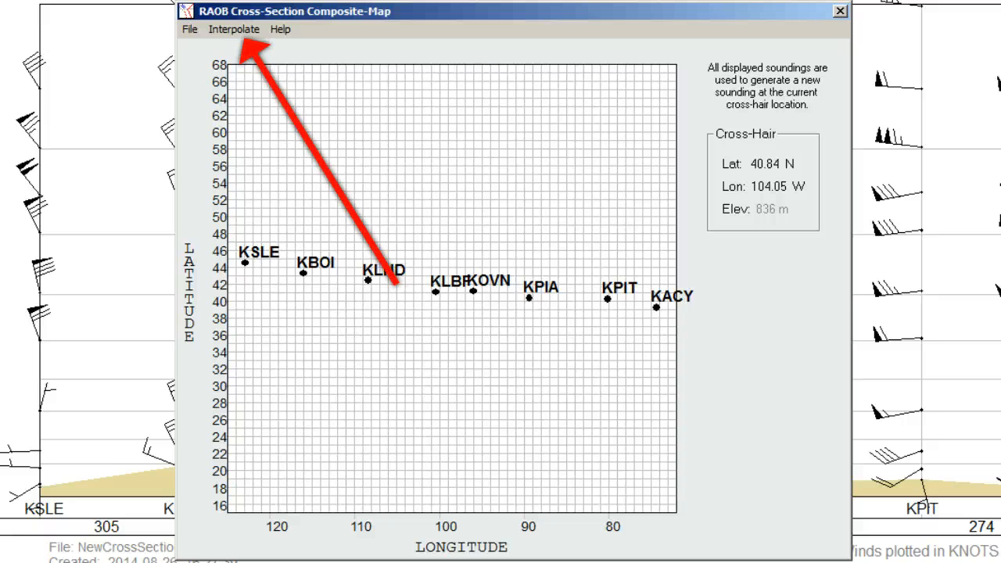
{"action": "left_click", "coordinate": [227, 31]}
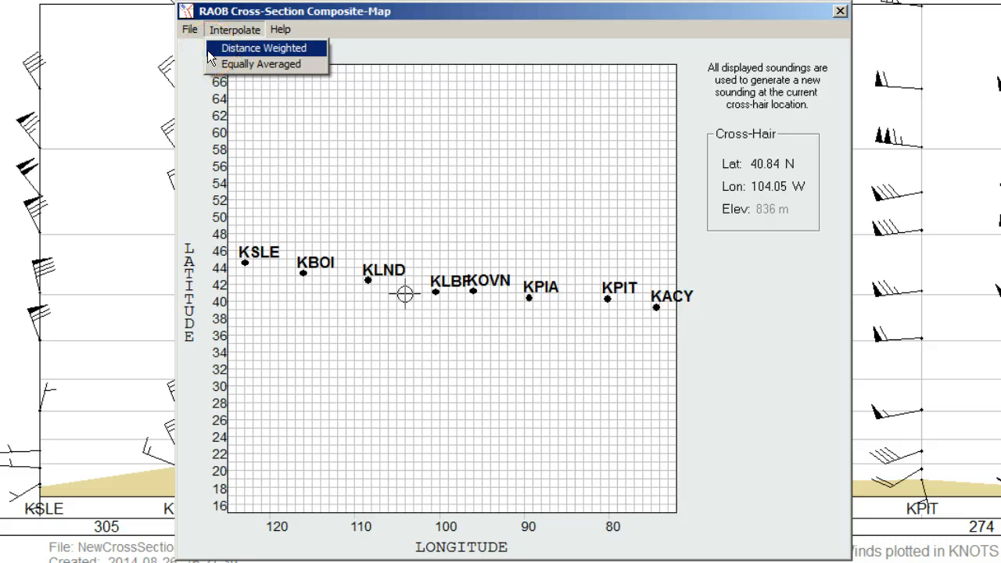
{"action": "left_click", "coordinate": [208, 51]}
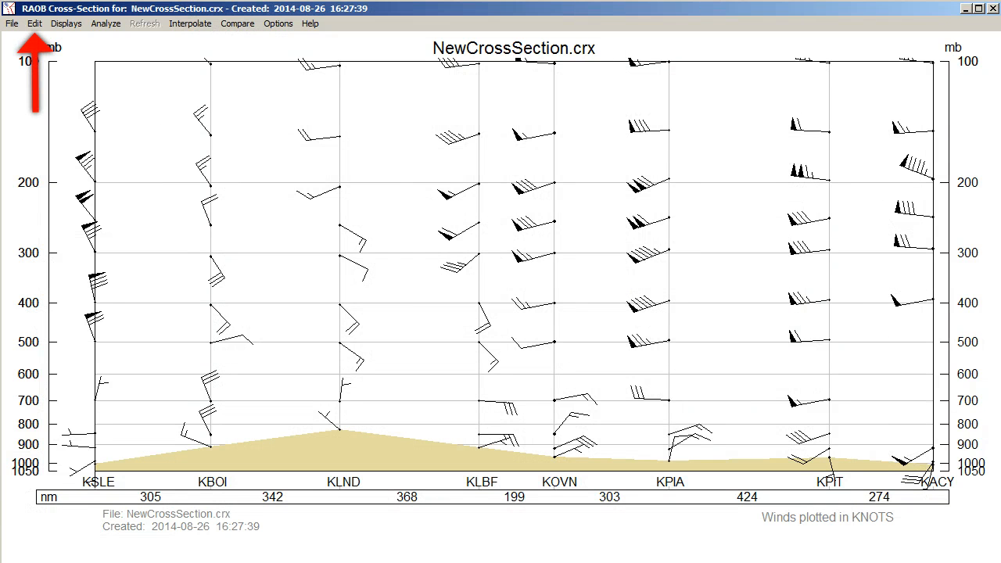
Step: Open the cross-section dataset editor and reorder the KLBF sounding to sit below KPIA in the list
{"action": "left_click", "coordinate": [34, 23]}
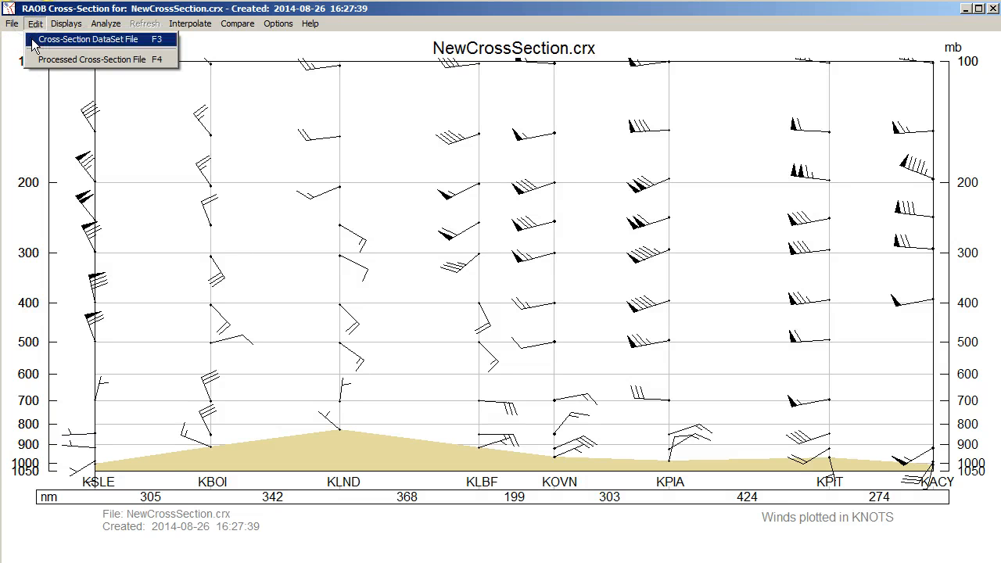
{"action": "left_click", "coordinate": [33, 45]}
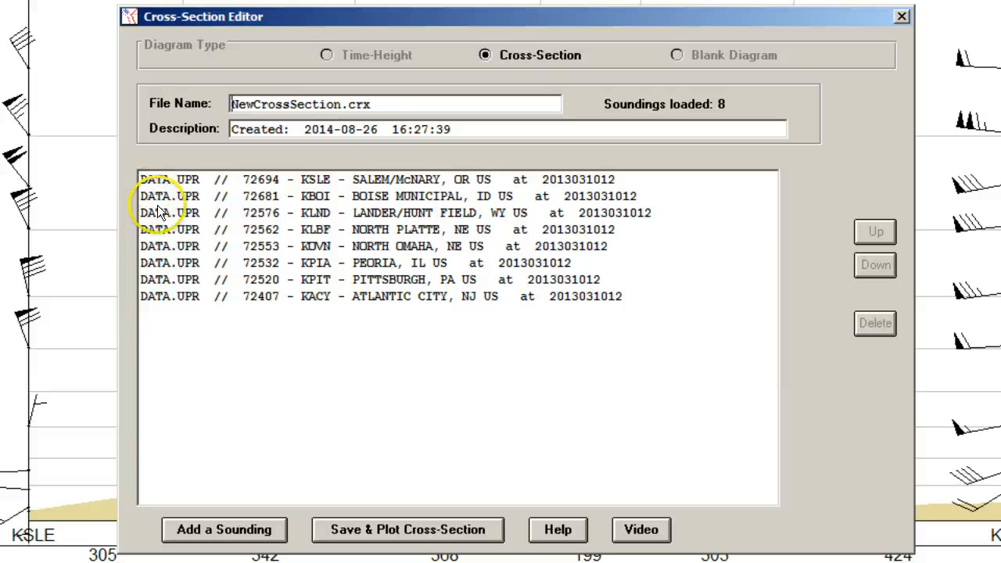
{"action": "left_click", "coordinate": [160, 229]}
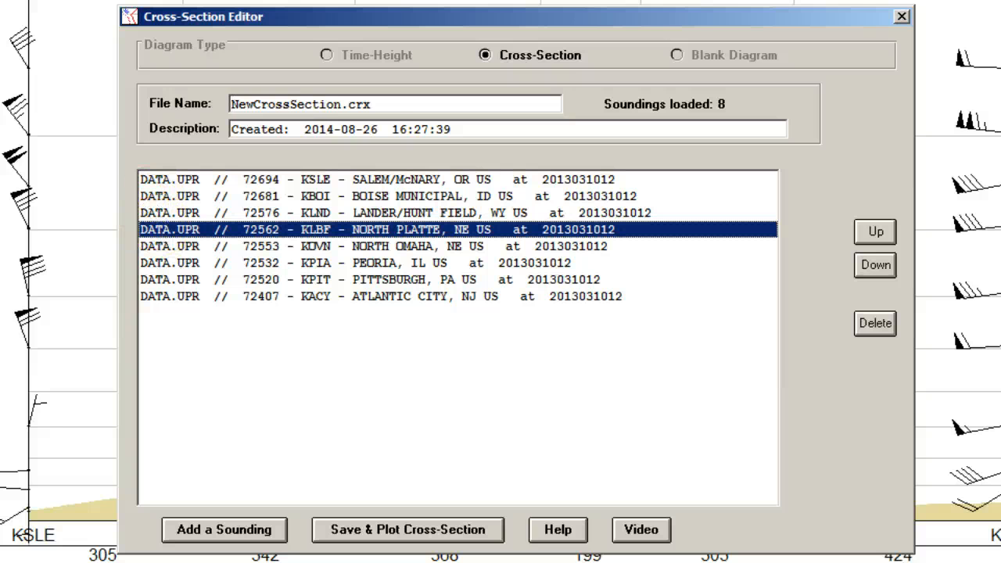
{"action": "left_click", "coordinate": [876, 238]}
{"action": "left_click", "coordinate": [877, 239]}
{"action": "left_click", "coordinate": [884, 264]}
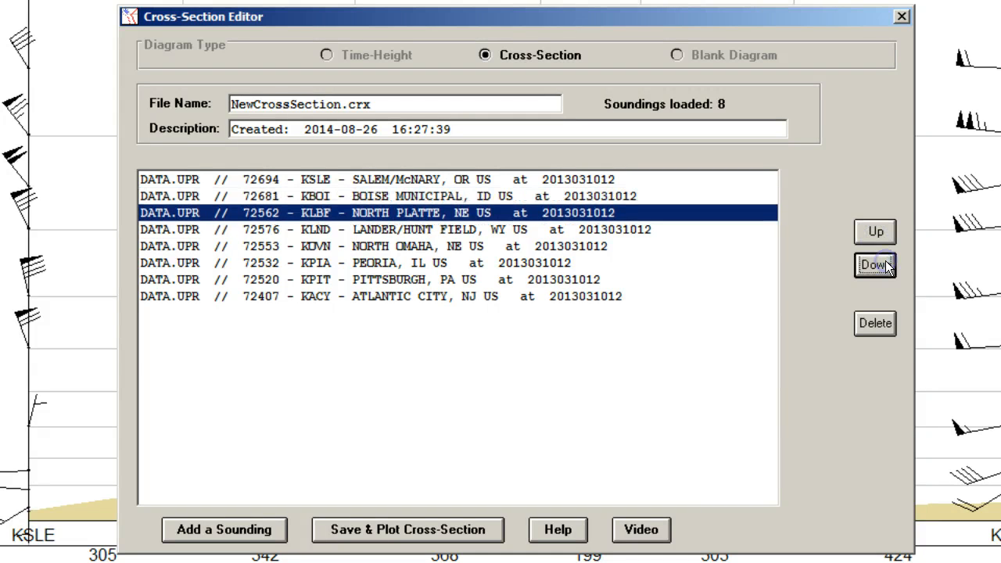
{"action": "left_click", "coordinate": [884, 264]}
{"action": "left_click", "coordinate": [883, 265]}
{"action": "left_click", "coordinate": [884, 265]}
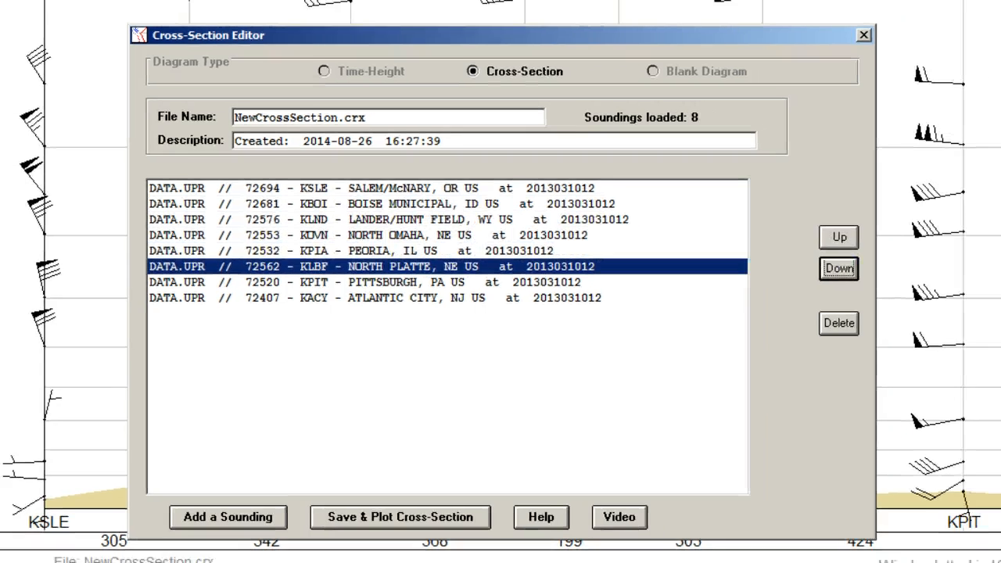